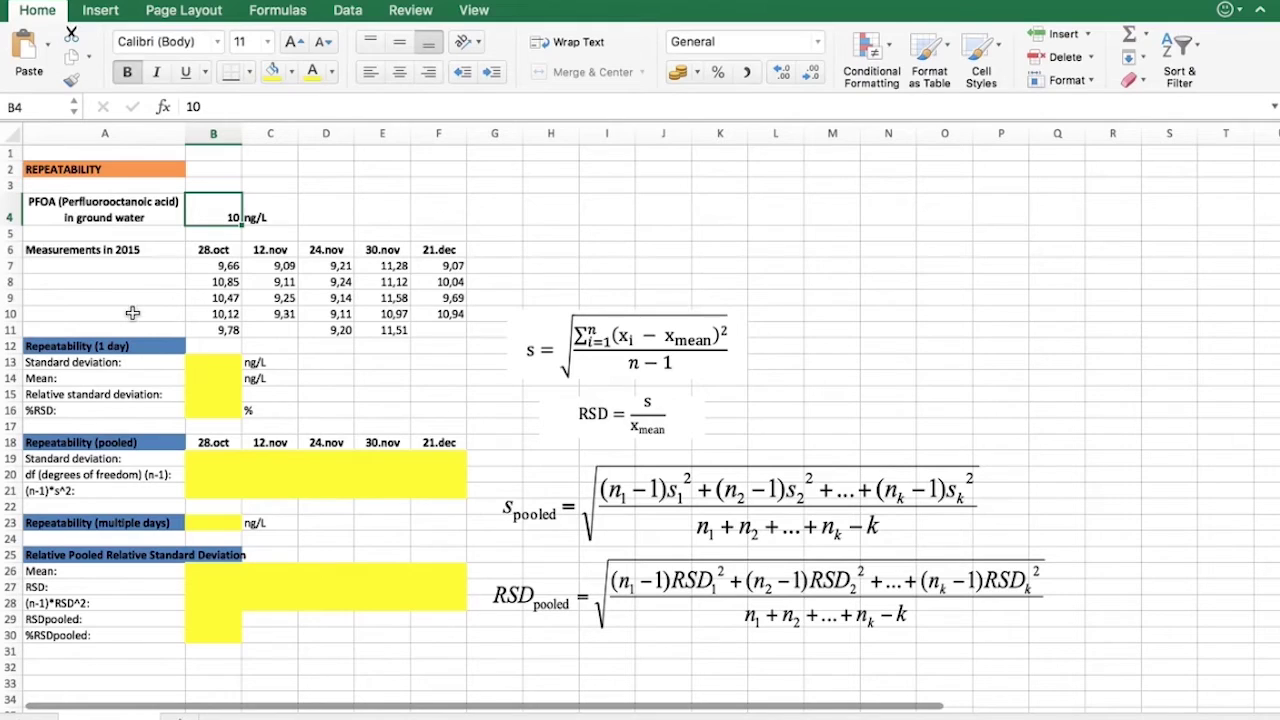
Calculate the one-day standard deviation in B13 with STDEV over the 28.oct measurements B7:B11
{"action": "left_click", "coordinate": [222, 363]}
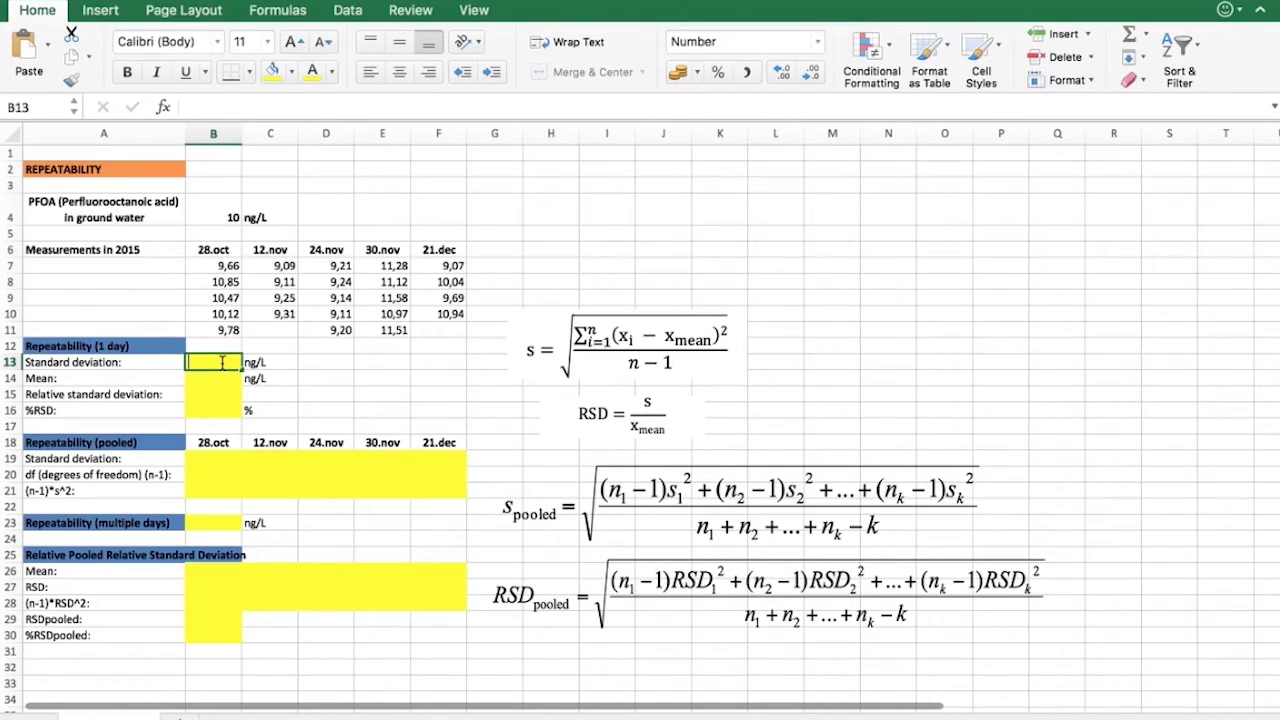
{"action": "type", "text": "=stdev"}
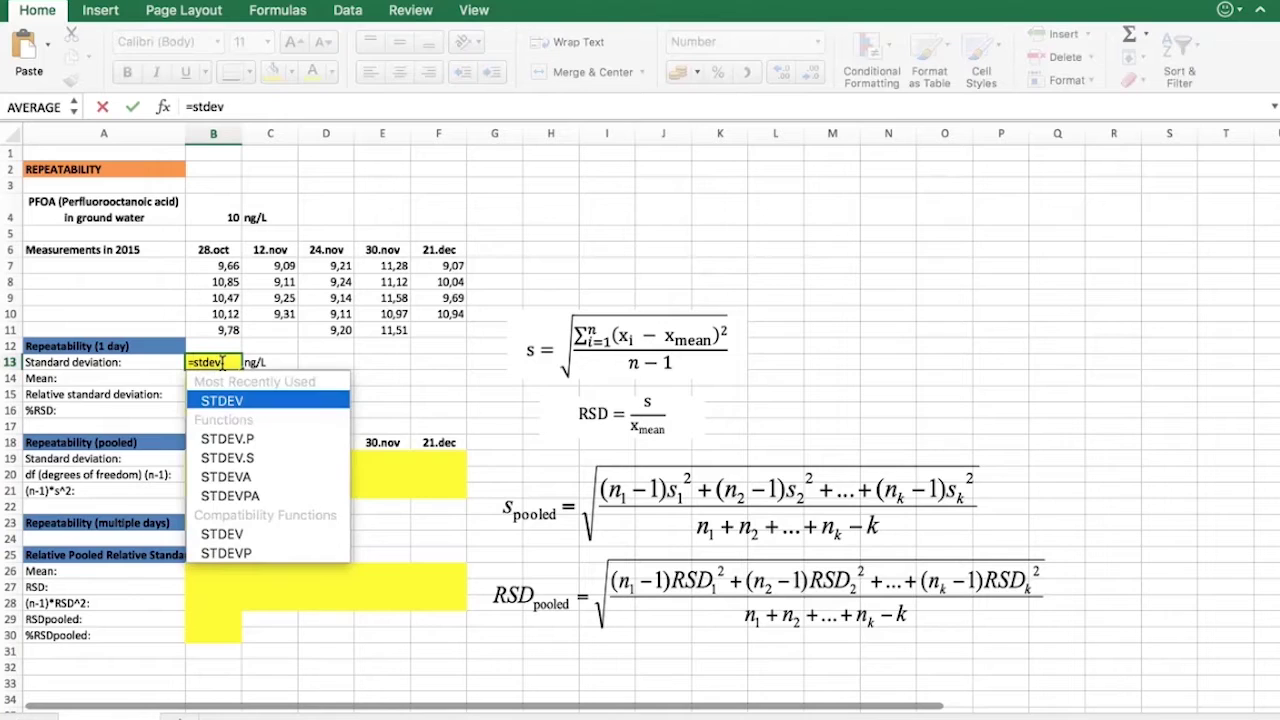
{"action": "type", "text": "("}
{"action": "left_click_drag", "start_coordinate": [230, 266], "coordinate": [228, 330]}
{"action": "type", "text": ")"}
{"action": "key", "text": "Return"}
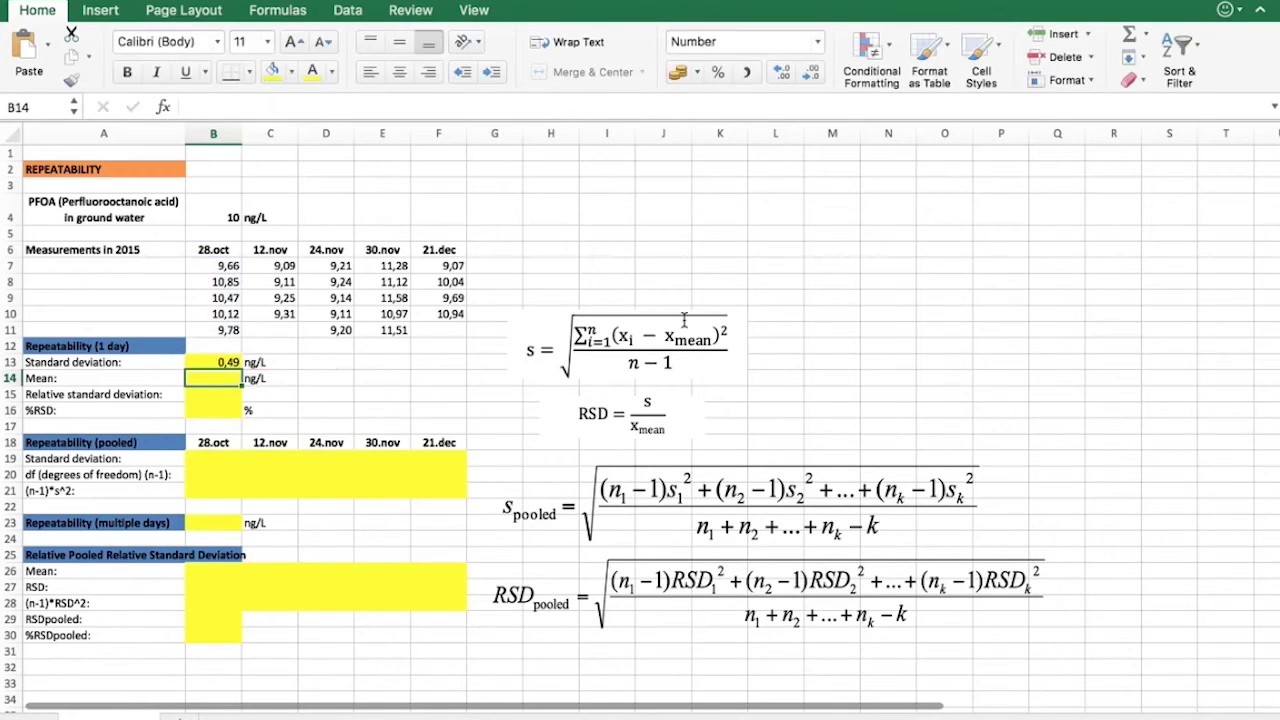
{"action": "left_click", "coordinate": [214, 362]}
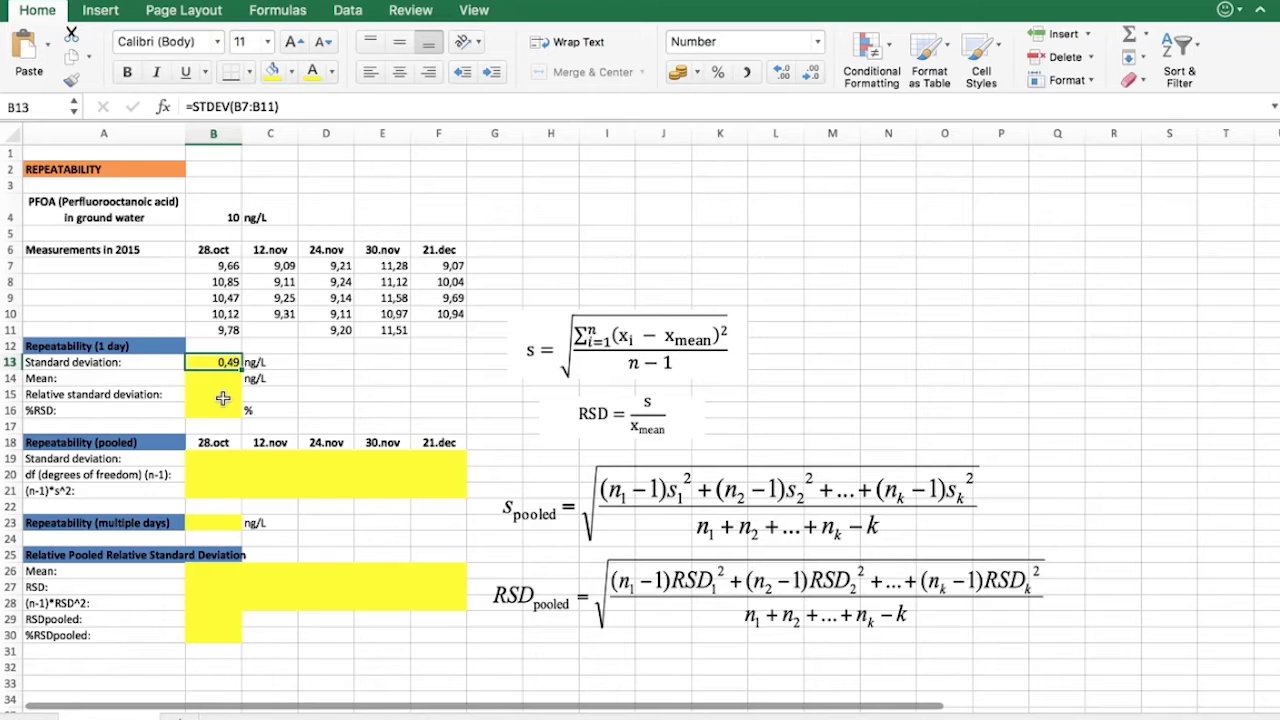
Calculate the one-day mean in B14 with AVERAGE over the 28.oct measurements B7:B11
{"action": "key", "text": "Down"}
{"action": "type", "text": "=average"}
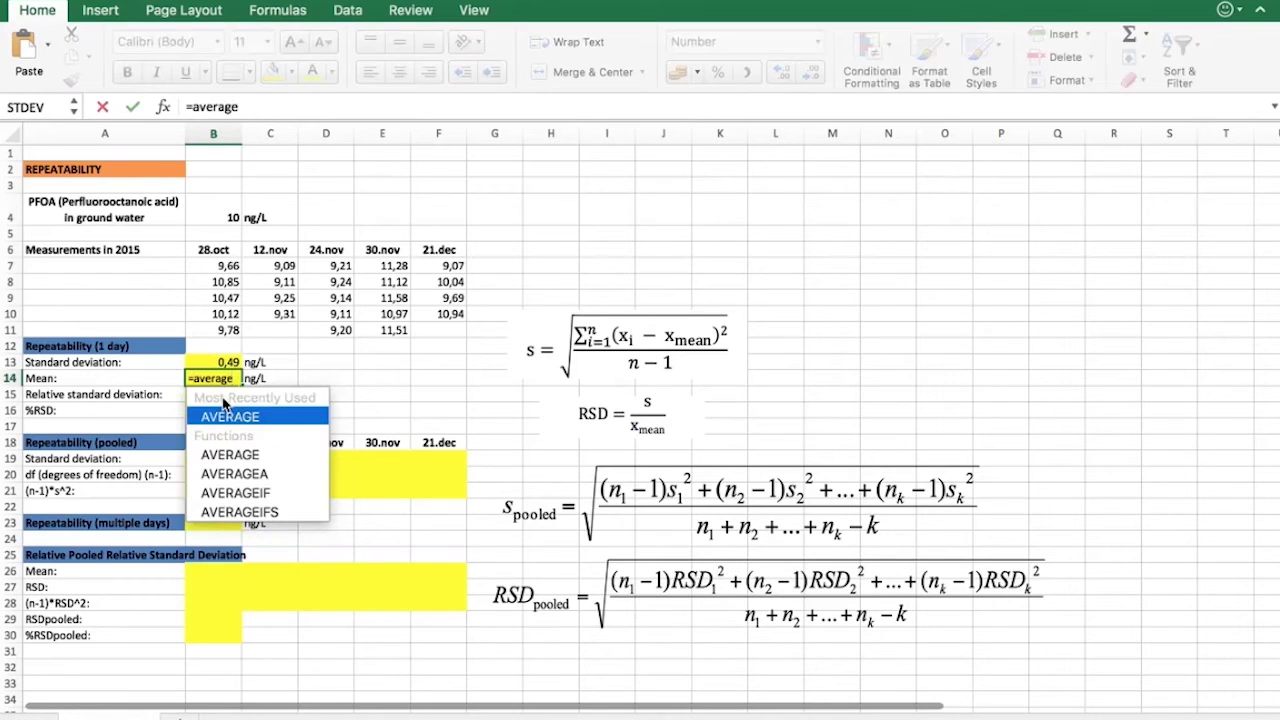
{"action": "type", "text": "("}
{"action": "left_click_drag", "start_coordinate": [226, 266], "coordinate": [220, 330]}
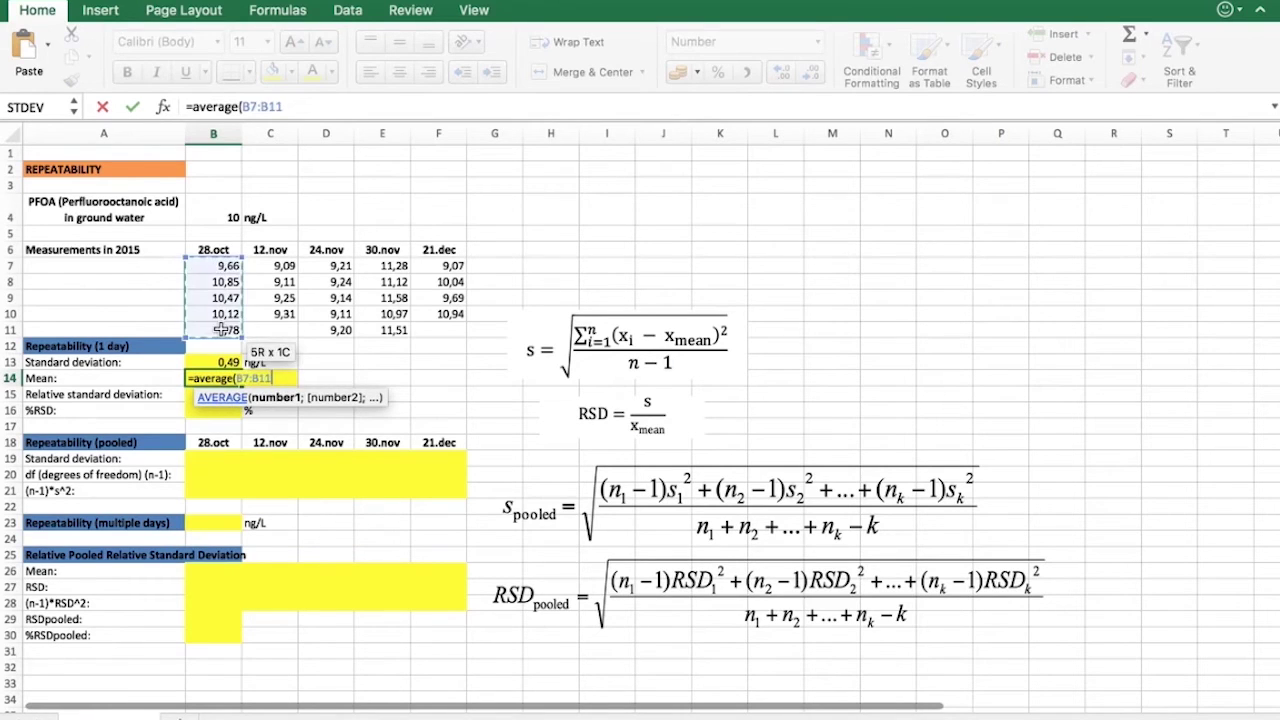
{"action": "type", "text": ")"}
{"action": "key", "text": "Return"}
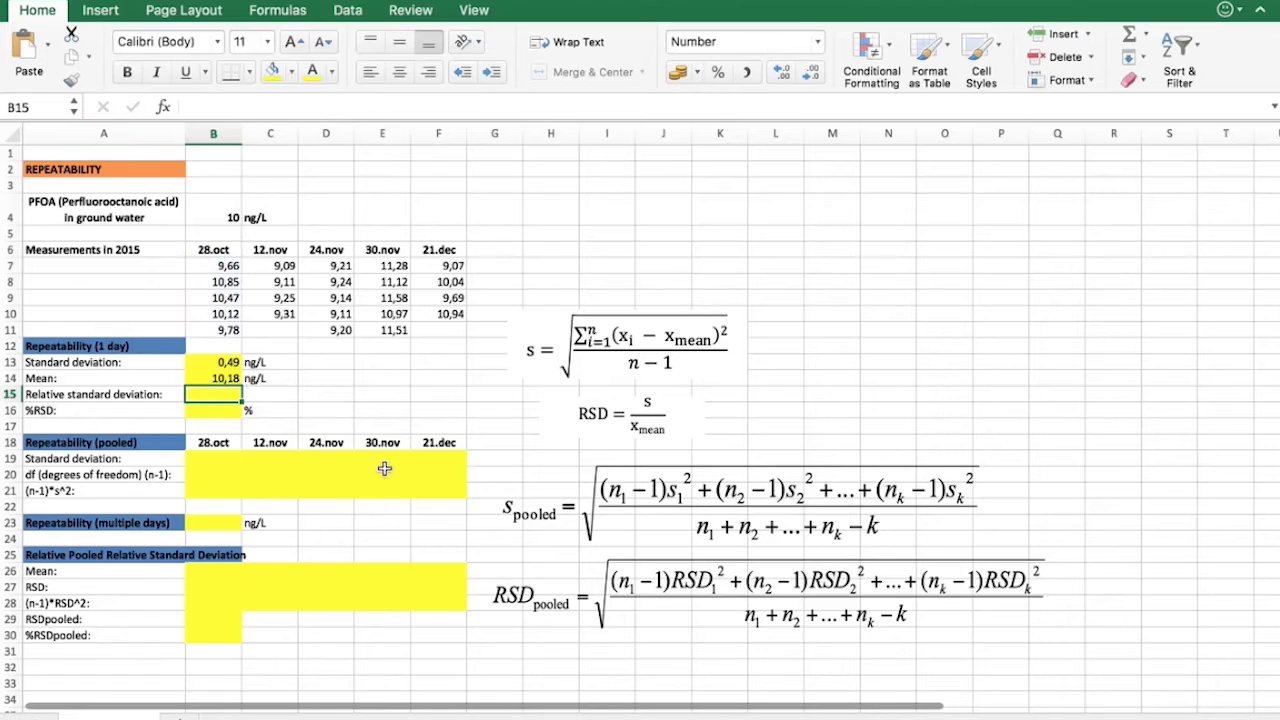
Calculate the relative standard deviation in B15 by dividing the standard deviation B13 by the mean B14
{"action": "type", "text": "="}
{"action": "left_click", "coordinate": [229, 378]}
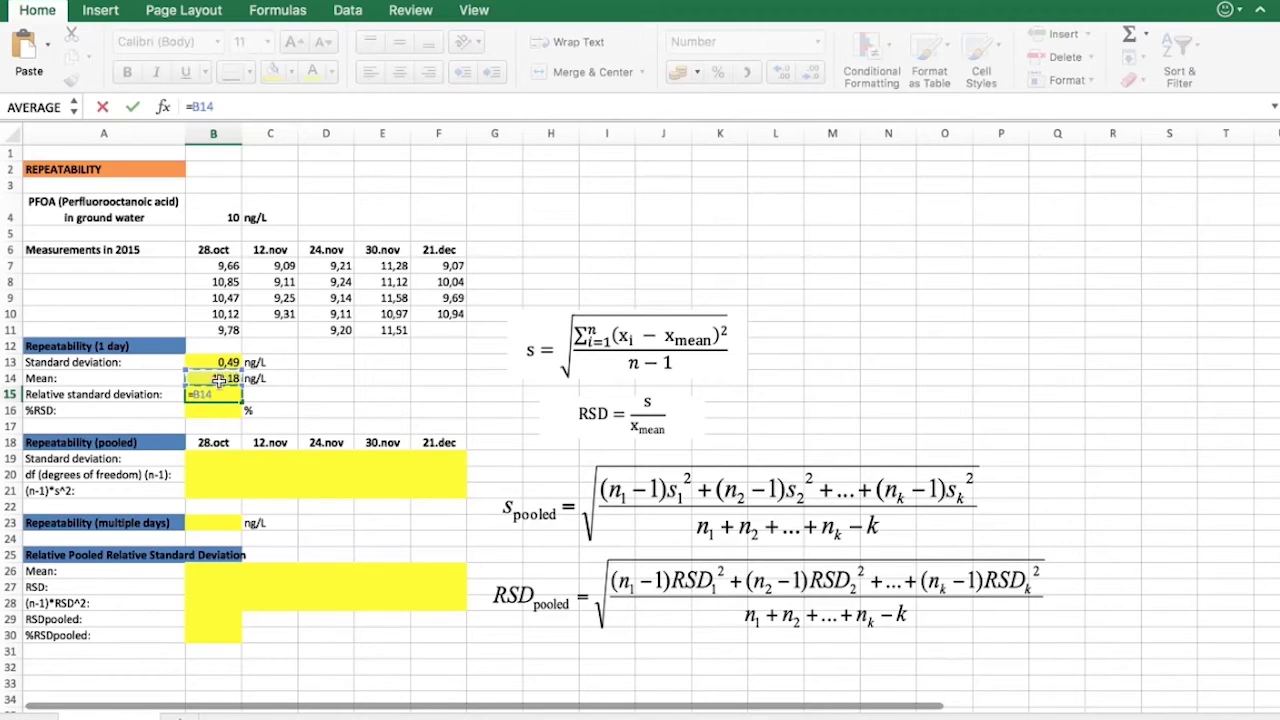
{"action": "left_click", "coordinate": [213, 366]}
{"action": "type", "text": "/"}
{"action": "left_click", "coordinate": [212, 378]}
{"action": "key", "text": "Return"}
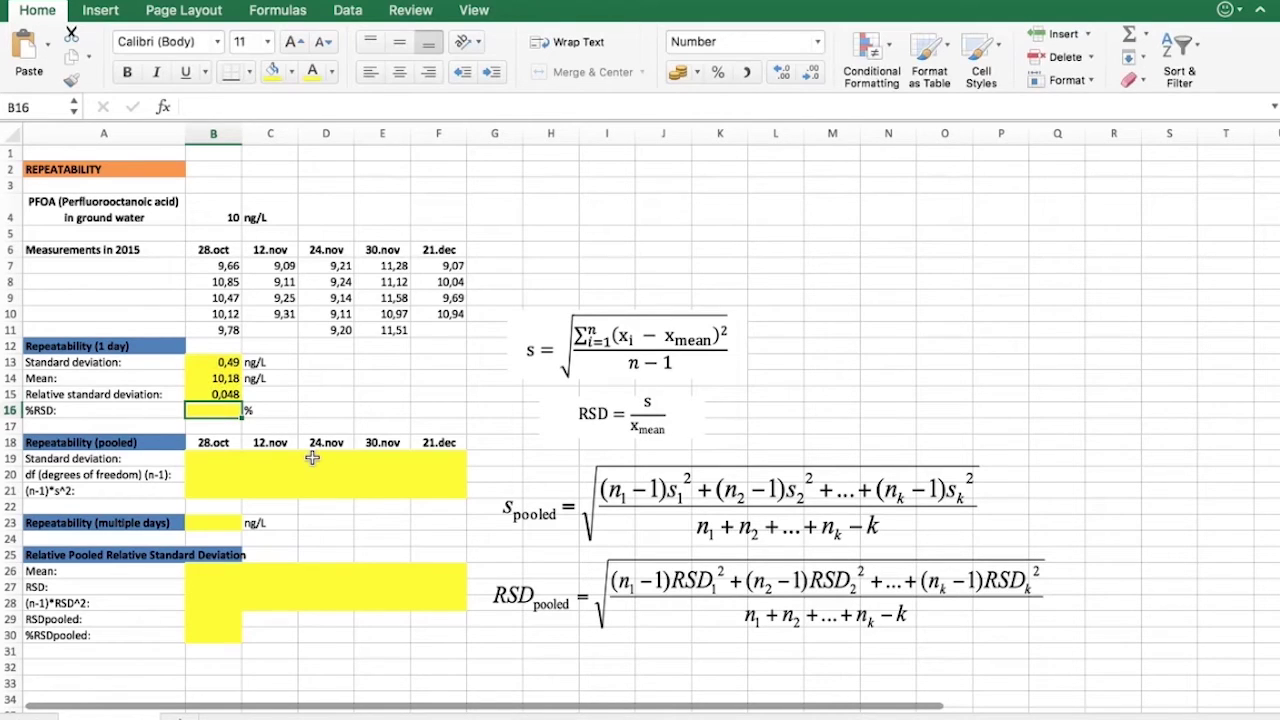
Calculate the %RSD in B16 by multiplying the relative standard deviation B15 by 100
{"action": "type", "text": "="}
{"action": "left_click", "coordinate": [219, 394]}
{"action": "type", "text": "*100"}
{"action": "key", "text": "Return"}
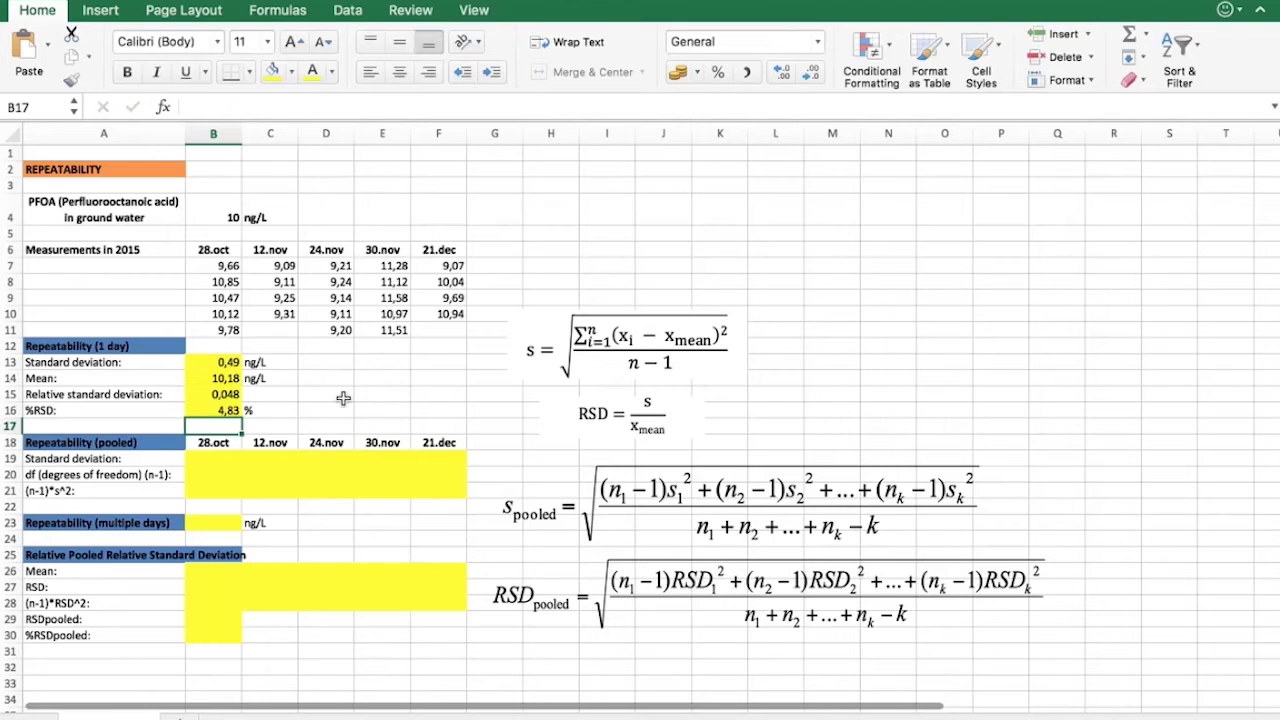
{"action": "key", "text": "Up"}
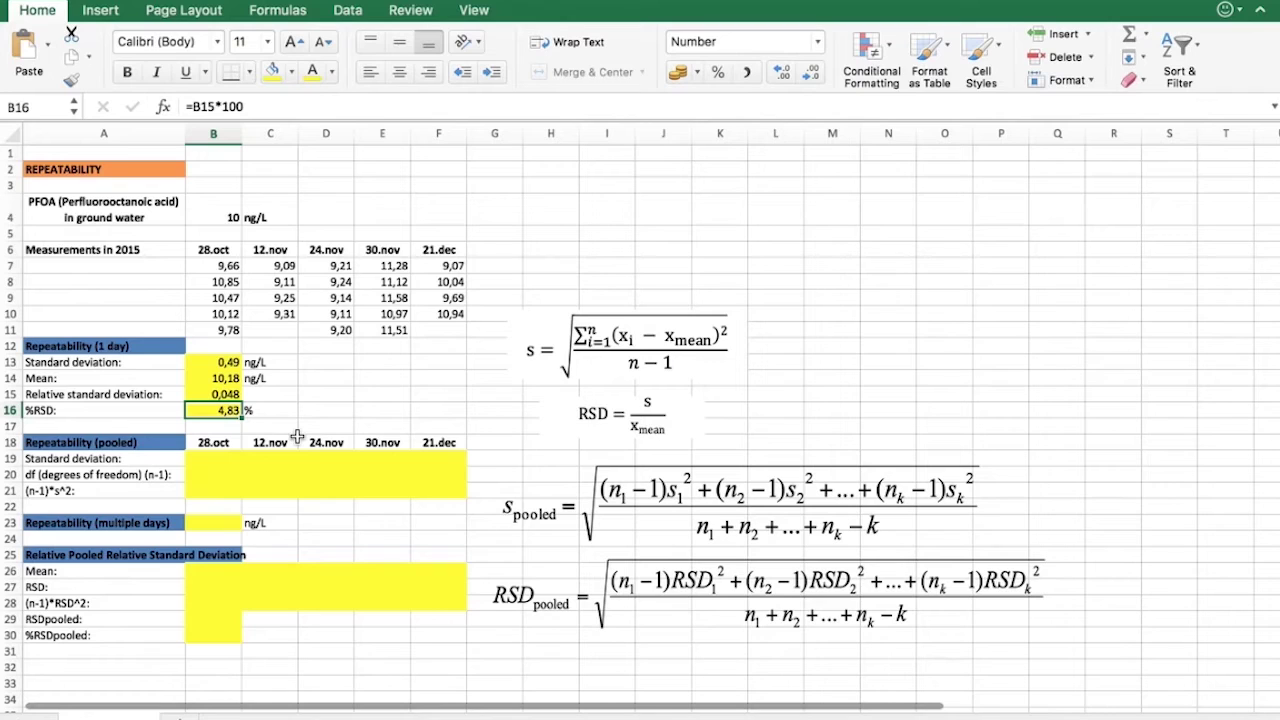
Calculate the 28.oct standard deviation in B19 with STDEV over B7:B11 and copy the formula across to F19
{"action": "left_click", "coordinate": [218, 459]}
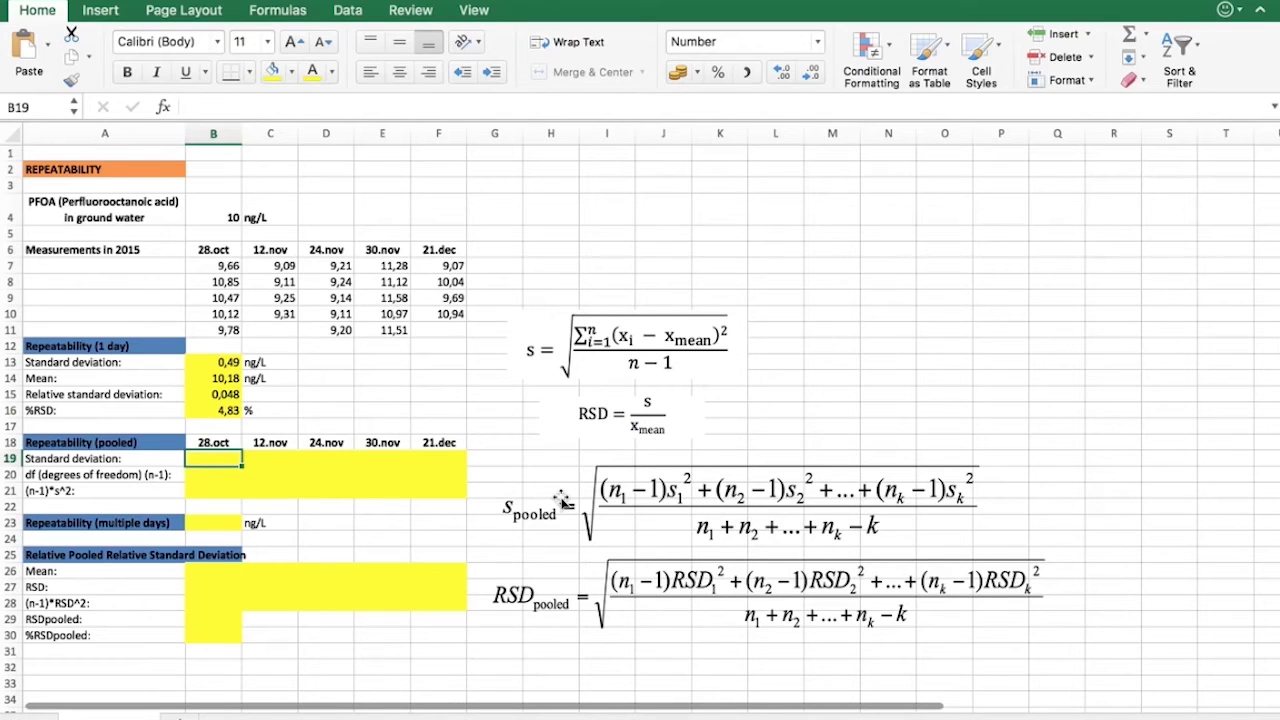
{"action": "type", "text": "=stdev"}
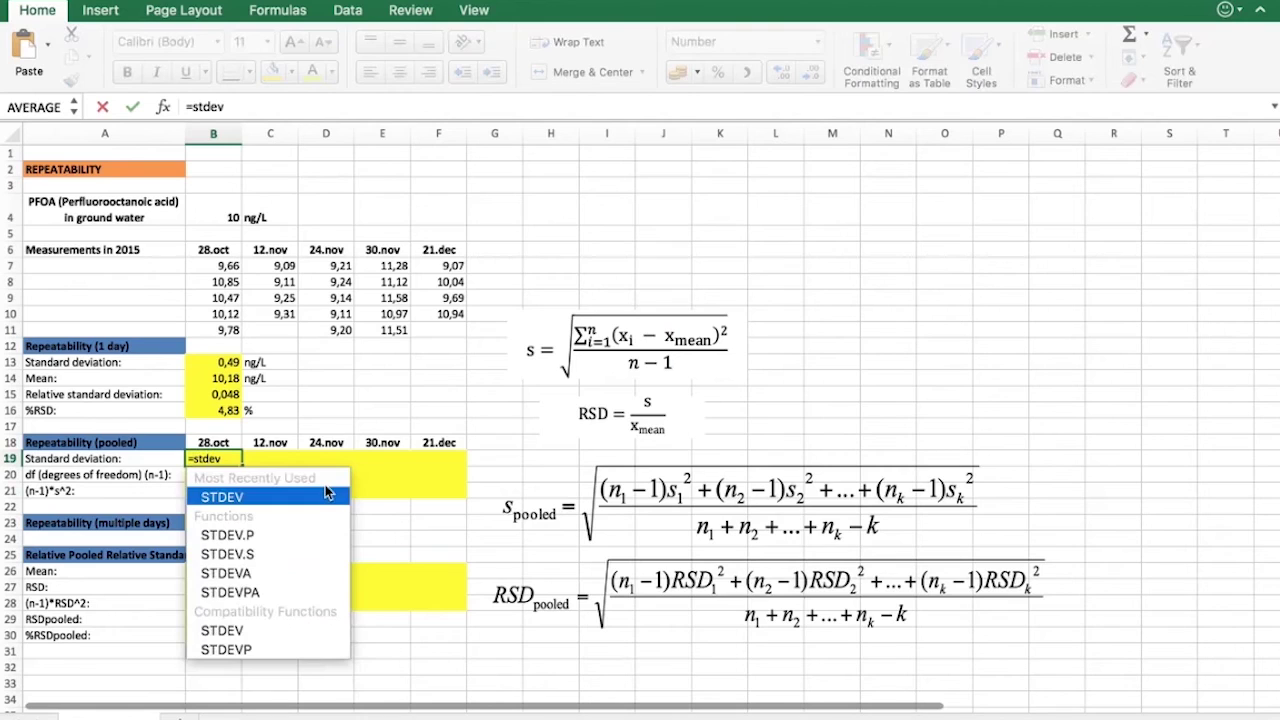
{"action": "type", "text": "("}
{"action": "left_click", "coordinate": [221, 272]}
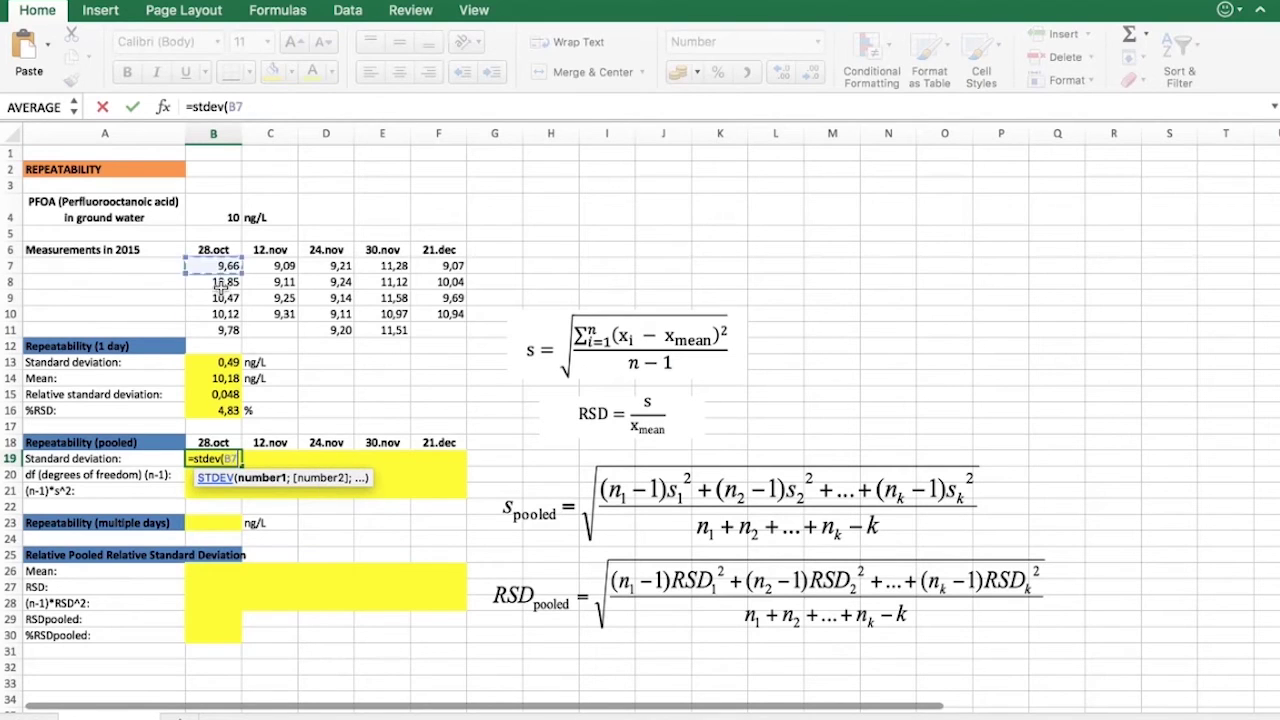
{"action": "left_click_drag", "start_coordinate": [221, 287], "coordinate": [221, 334]}
{"action": "key", "text": "Return"}
{"action": "key", "text": "Up"}
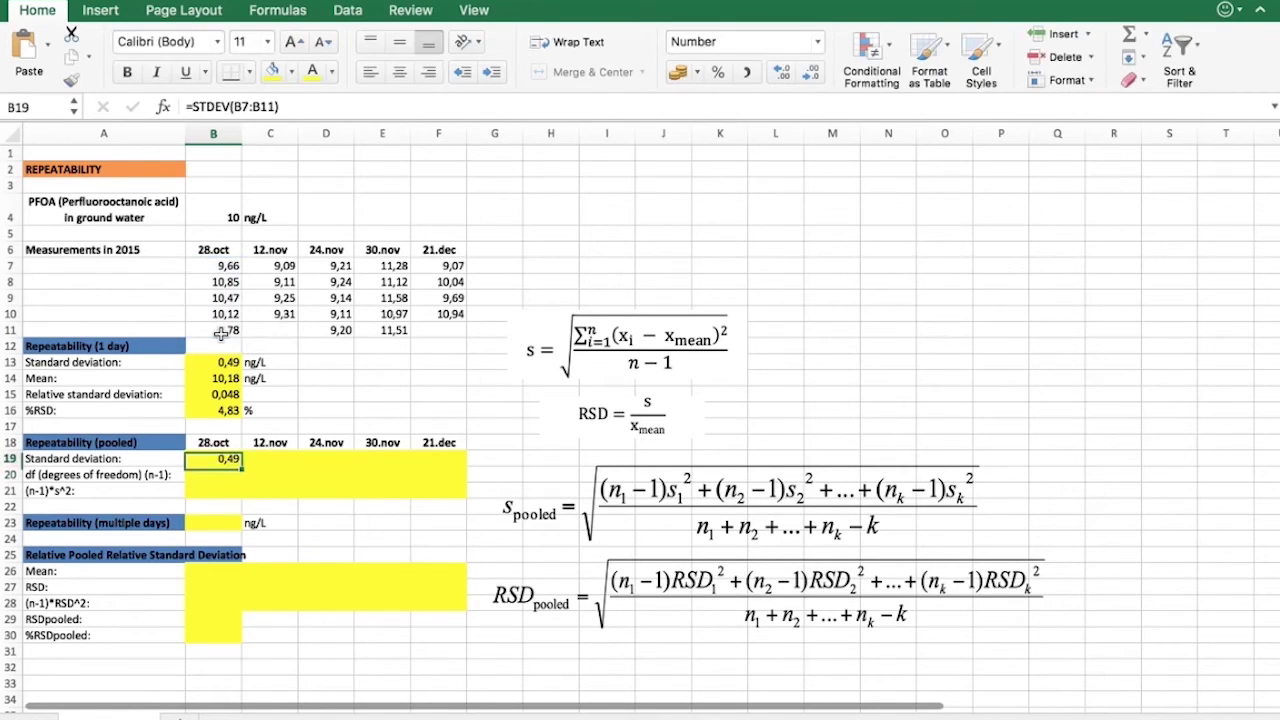
{"action": "left_click_drag", "start_coordinate": [242, 467], "coordinate": [440, 462]}
{"action": "left_click", "coordinate": [213, 480]}
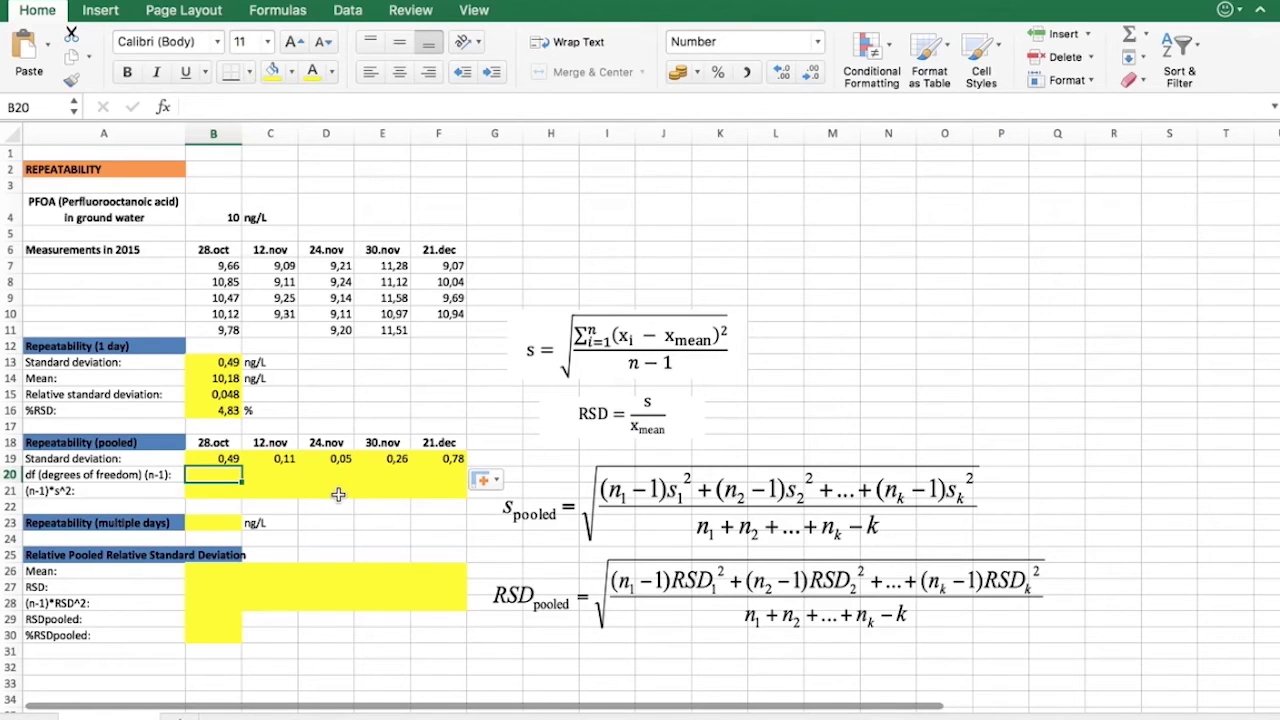
{"action": "type", "text": "="}
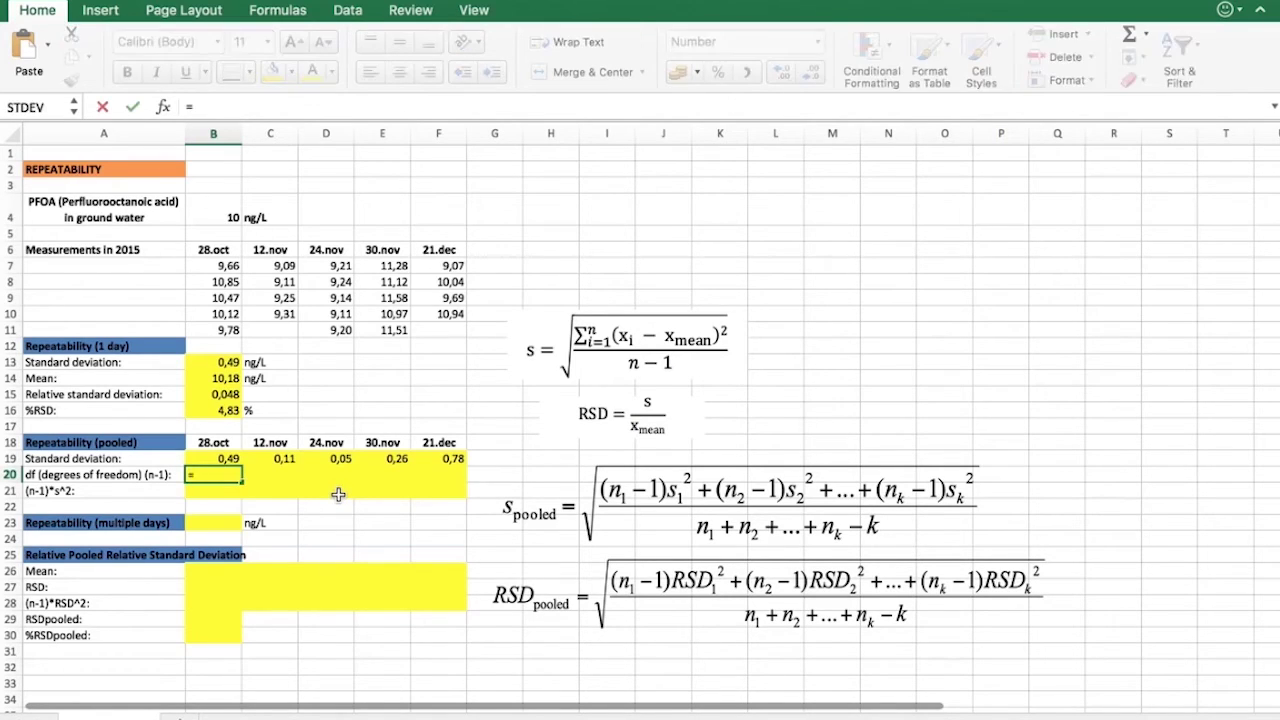
{"action": "key", "text": "Escape"}
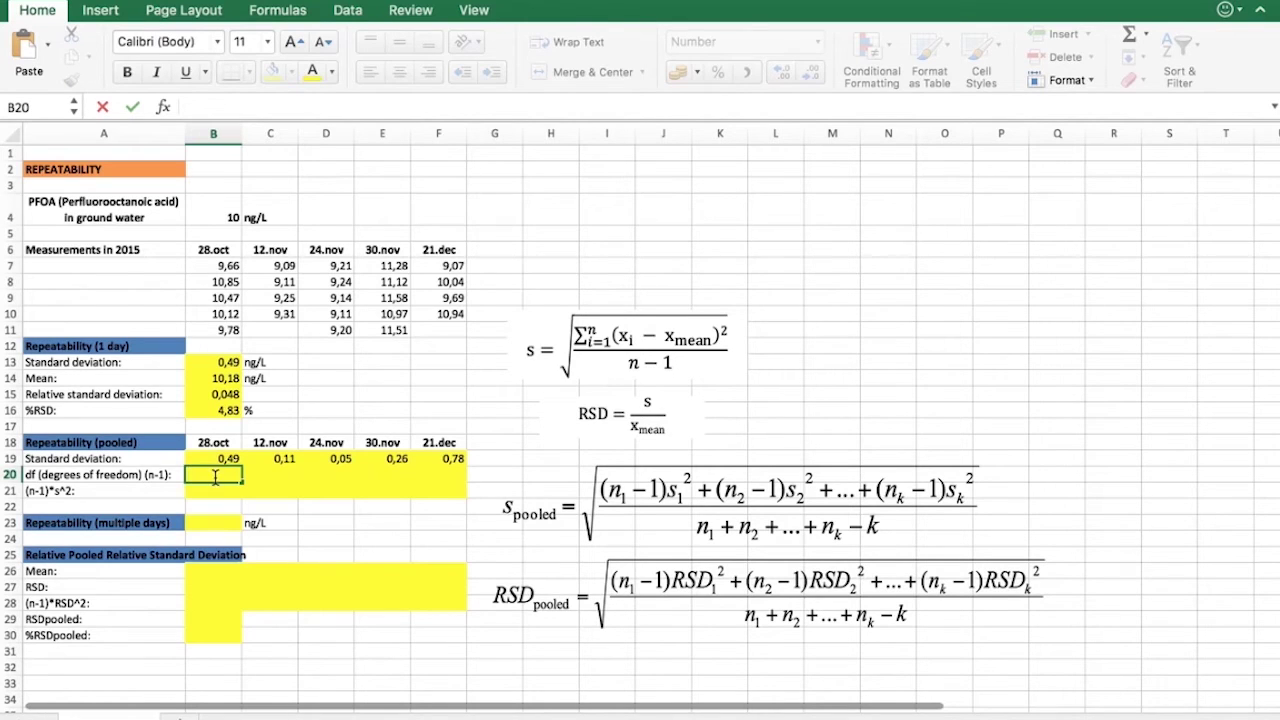
{"action": "left_click", "coordinate": [255, 476]}
Enter the degrees of freedom 4, 3, 4, 4 and 3 for the five dates in B20:F20
{"action": "left_click", "coordinate": [228, 478]}
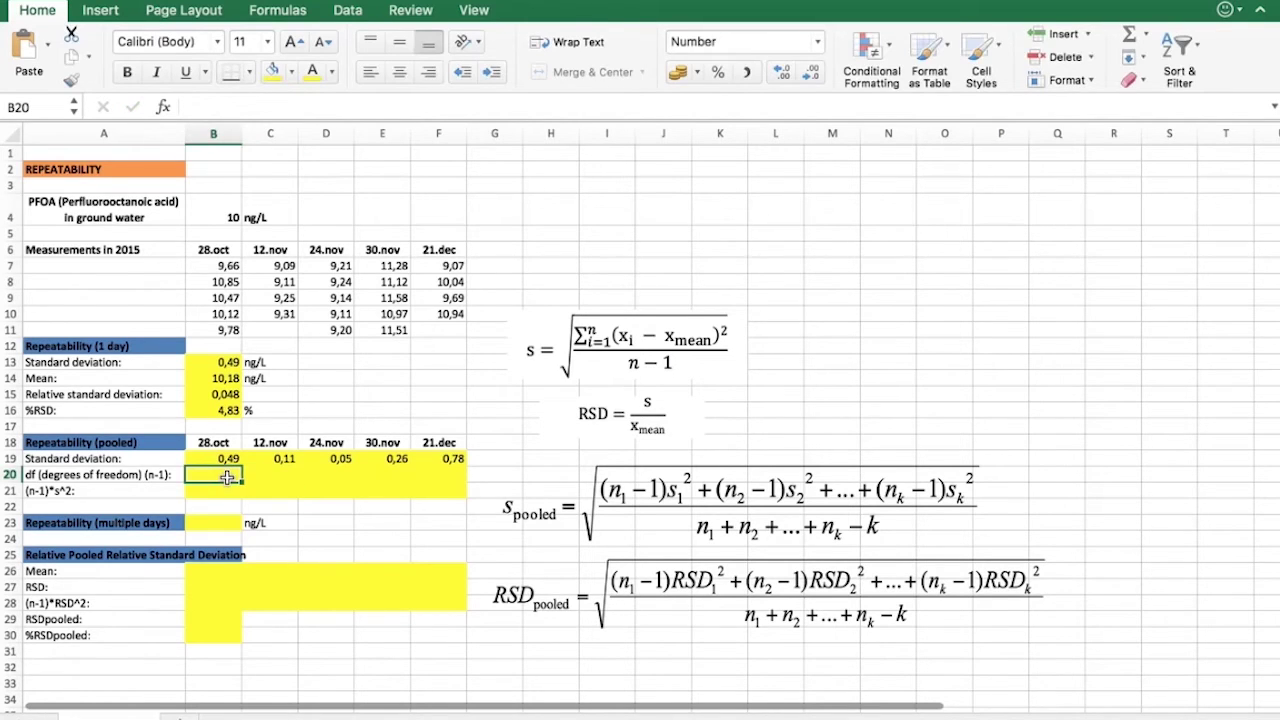
{"action": "type", "text": "4"}
{"action": "key", "text": "Tab"}
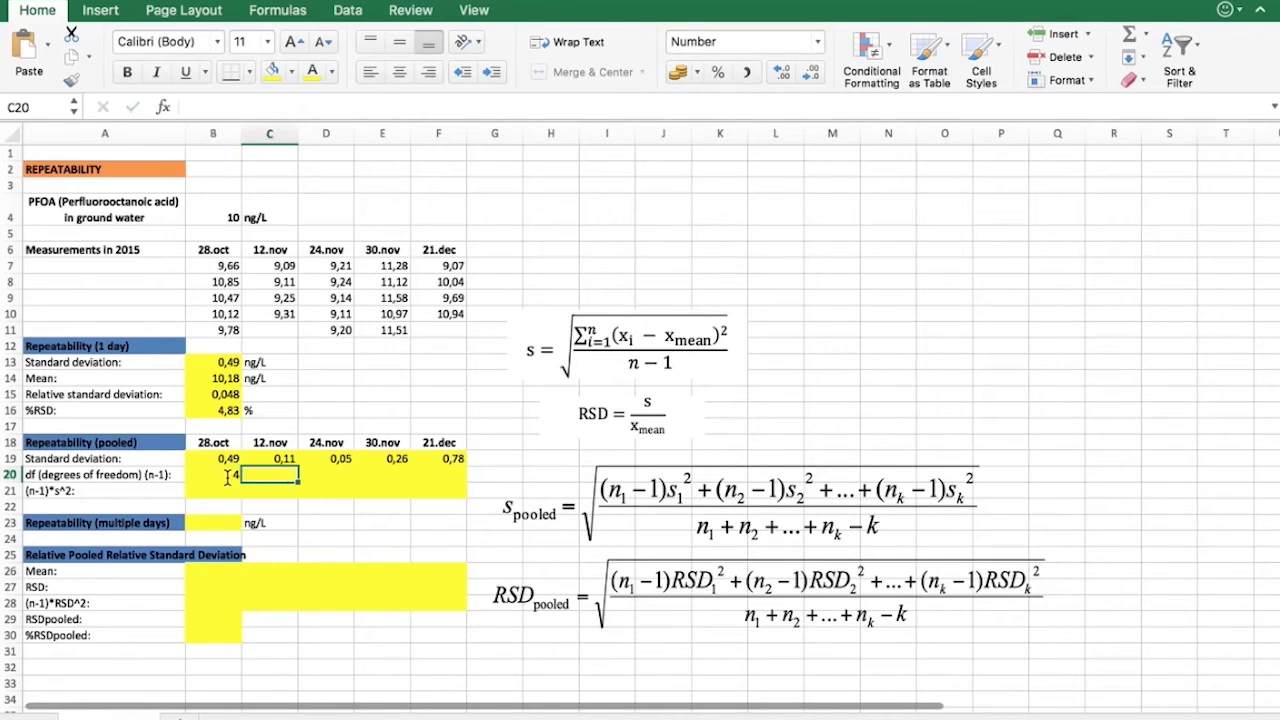
{"action": "type", "text": "3"}
{"action": "key", "text": "Tab"}
{"action": "type", "text": "4"}
{"action": "key", "text": "Tab"}
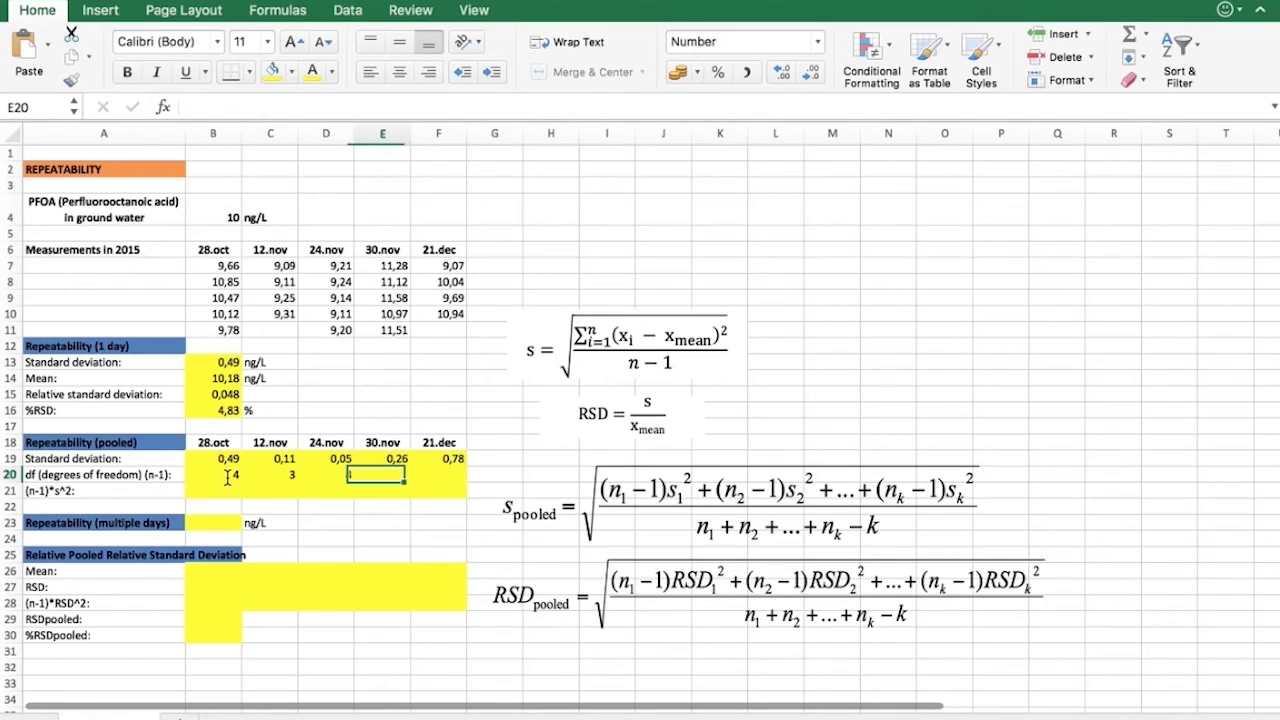
{"action": "type", "text": "4"}
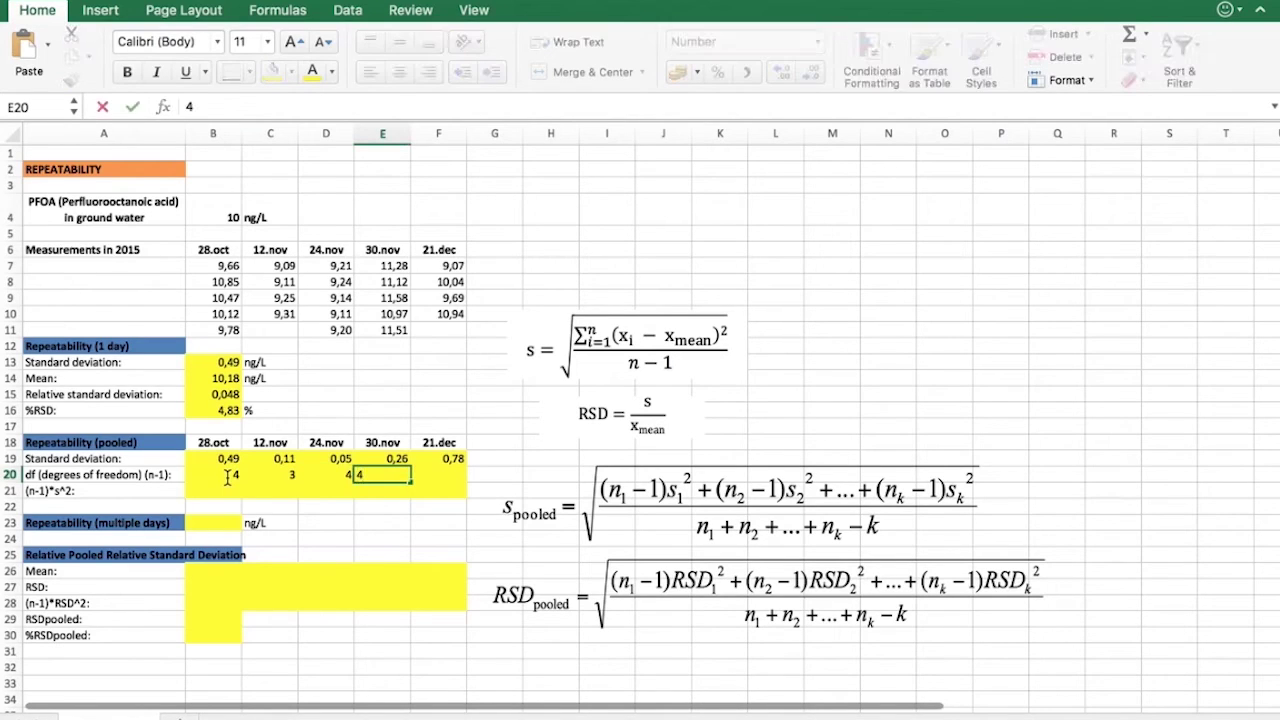
{"action": "key", "text": "Tab"}
{"action": "type", "text": "3"}
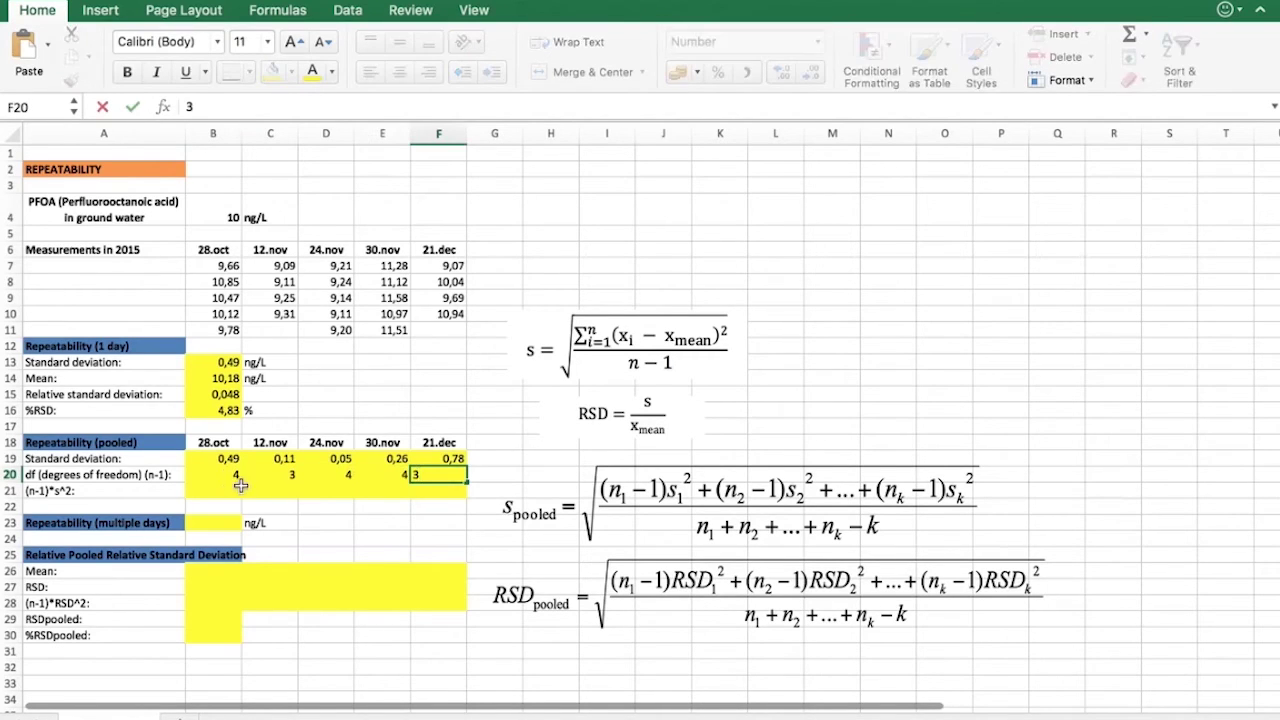
Calculate (n-1)*s^2 in B21 with the formula =B20*B19*B19 and copy it across to F21
{"action": "left_click", "coordinate": [226, 487]}
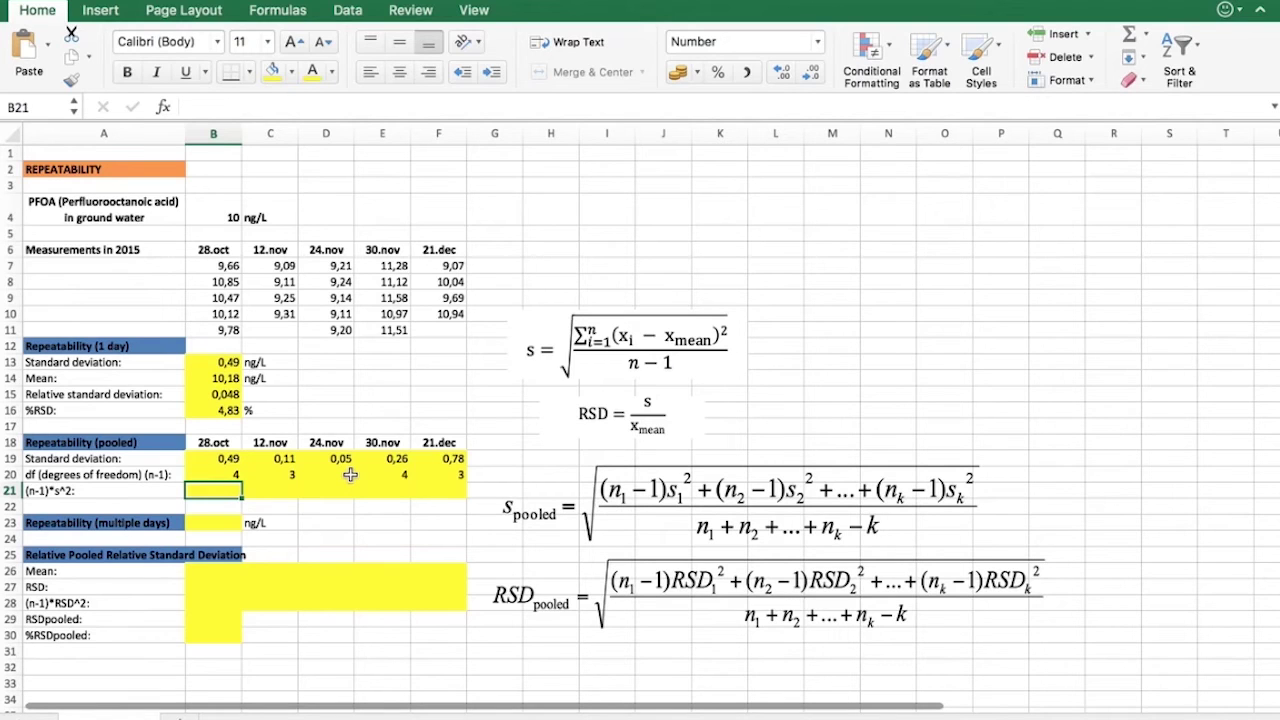
{"action": "type", "text": "="}
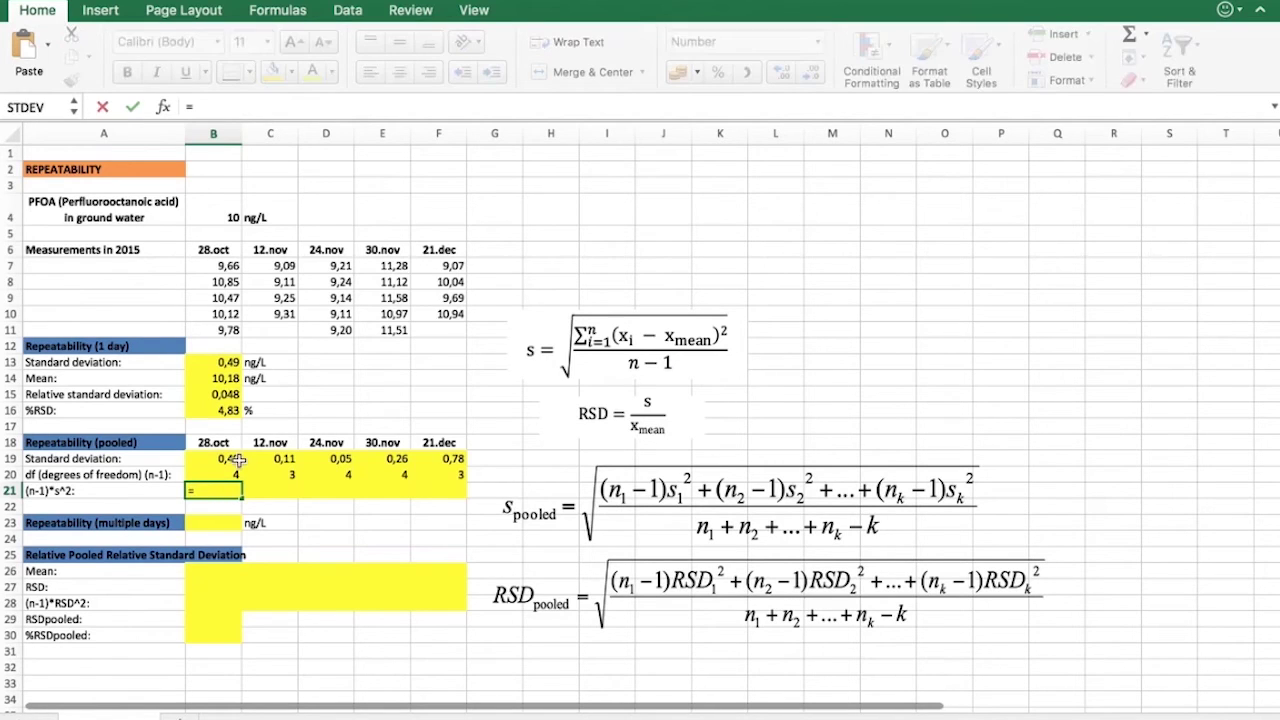
{"action": "left_click", "coordinate": [222, 474]}
{"action": "type", "text": "*"}
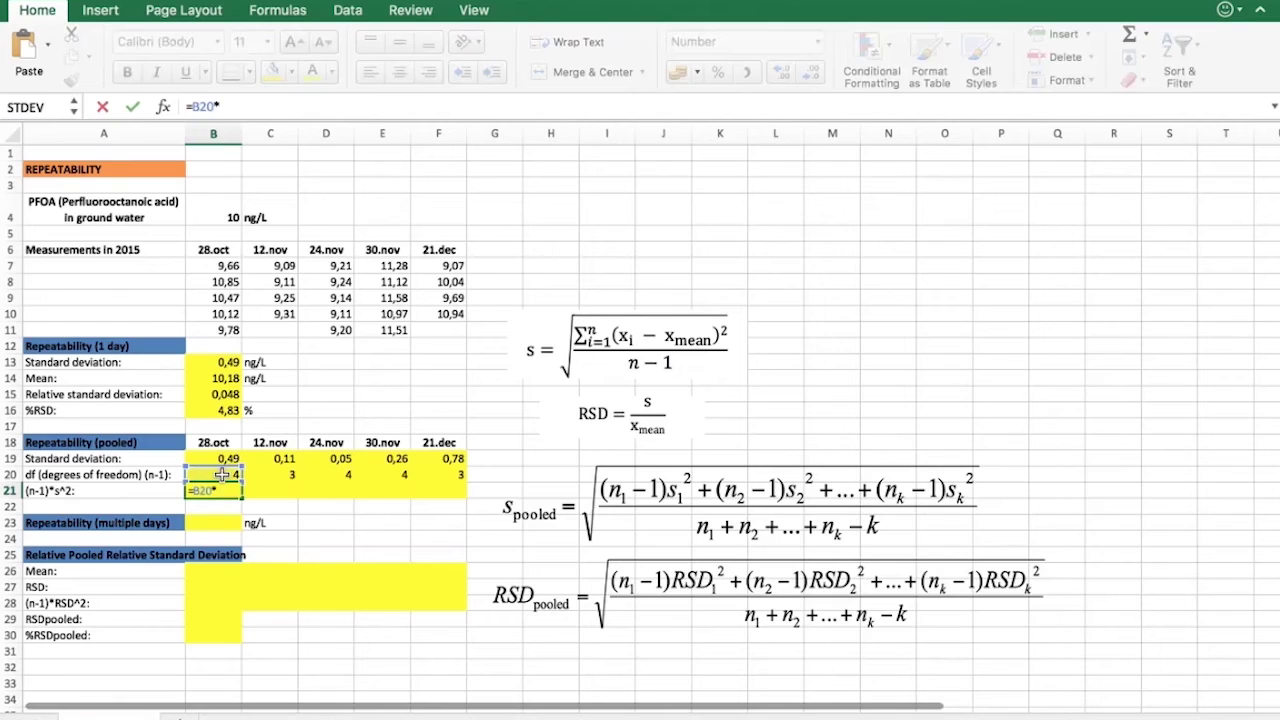
{"action": "left_click", "coordinate": [226, 458]}
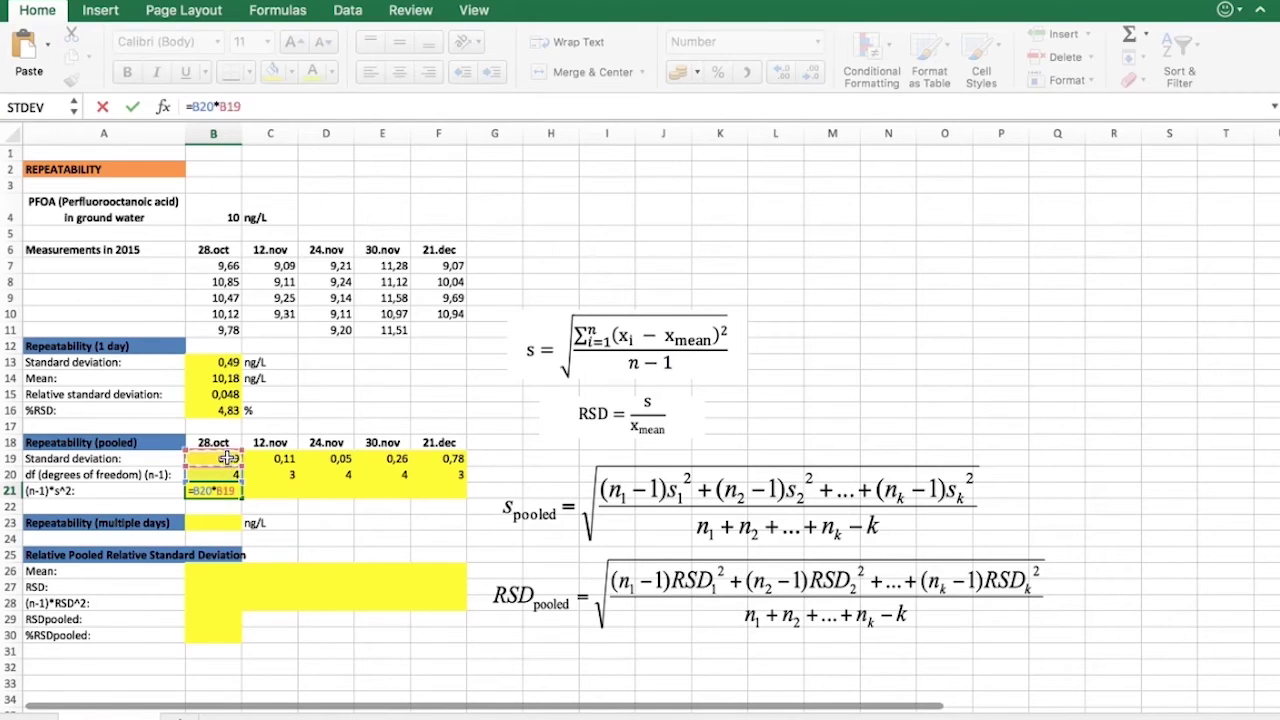
{"action": "type", "text": "*"}
{"action": "left_click", "coordinate": [226, 458]}
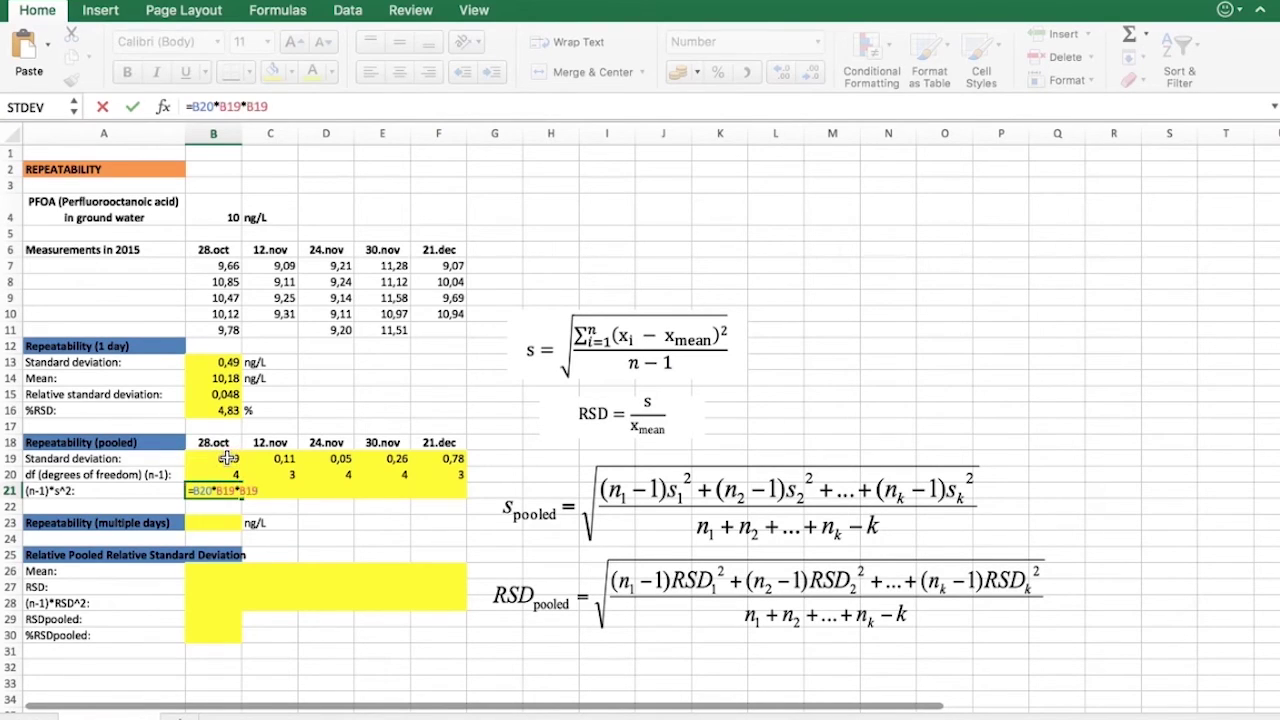
{"action": "key", "text": "Return"}
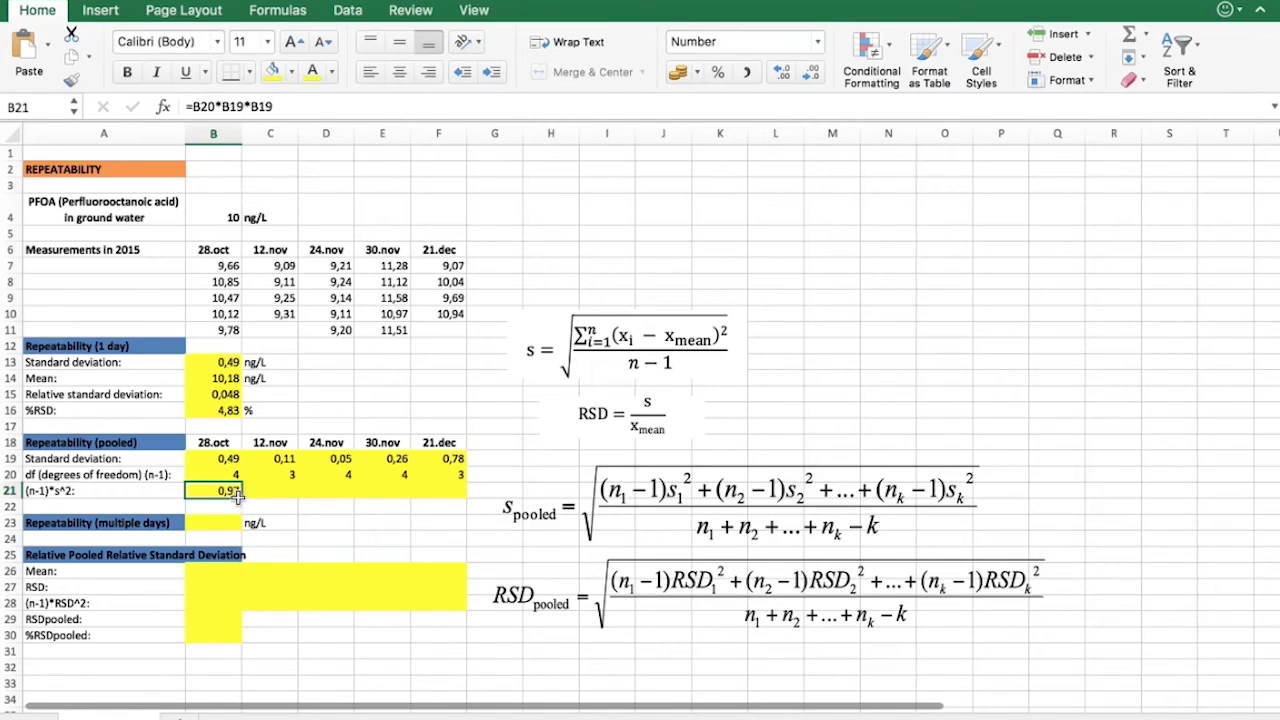
{"action": "left_click_drag", "start_coordinate": [240, 496], "coordinate": [451, 487]}
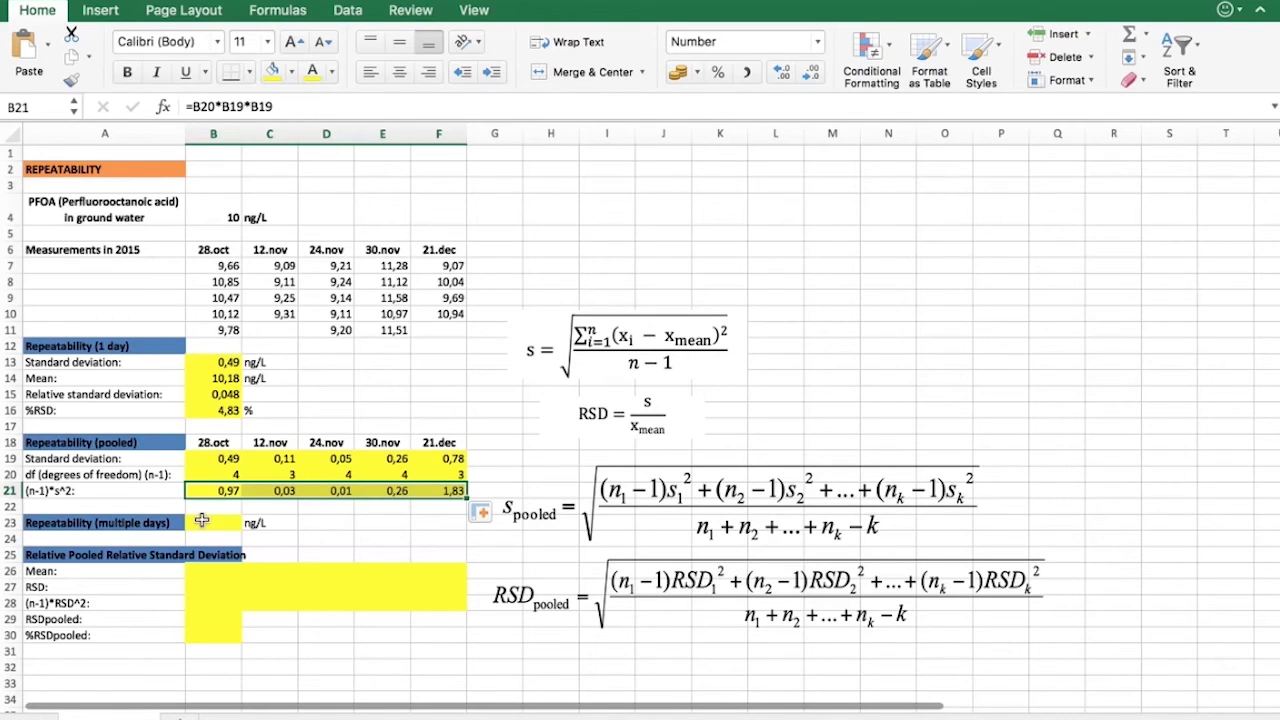
Set the font colour of the multiple-days repeatability result in B23 to black
{"action": "left_click", "coordinate": [211, 524]}
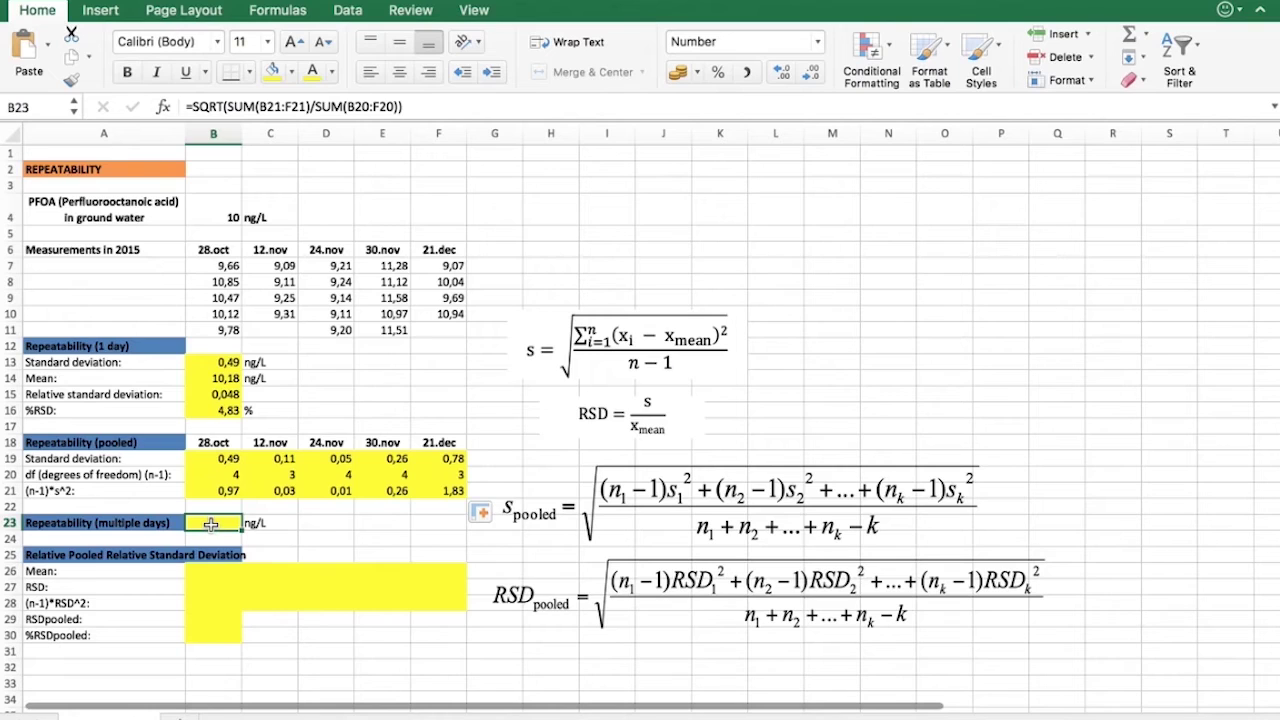
{"action": "left_click", "coordinate": [331, 72]}
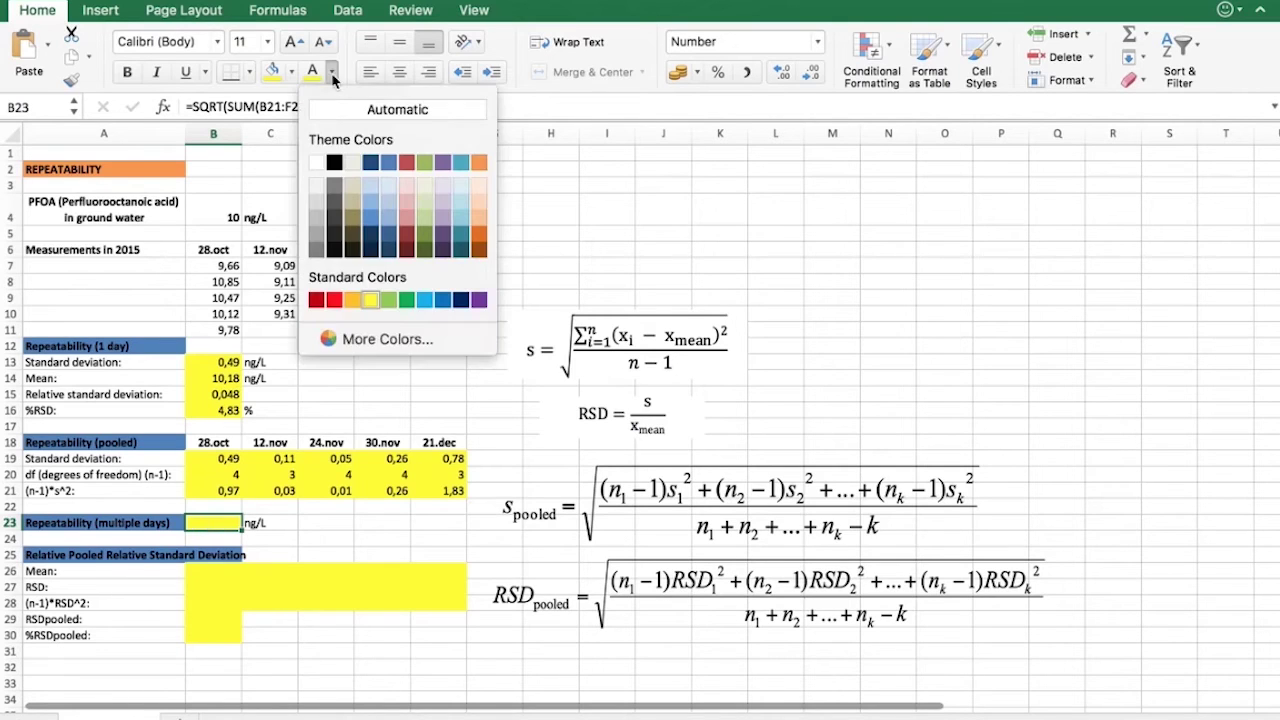
{"action": "left_click", "coordinate": [331, 161]}
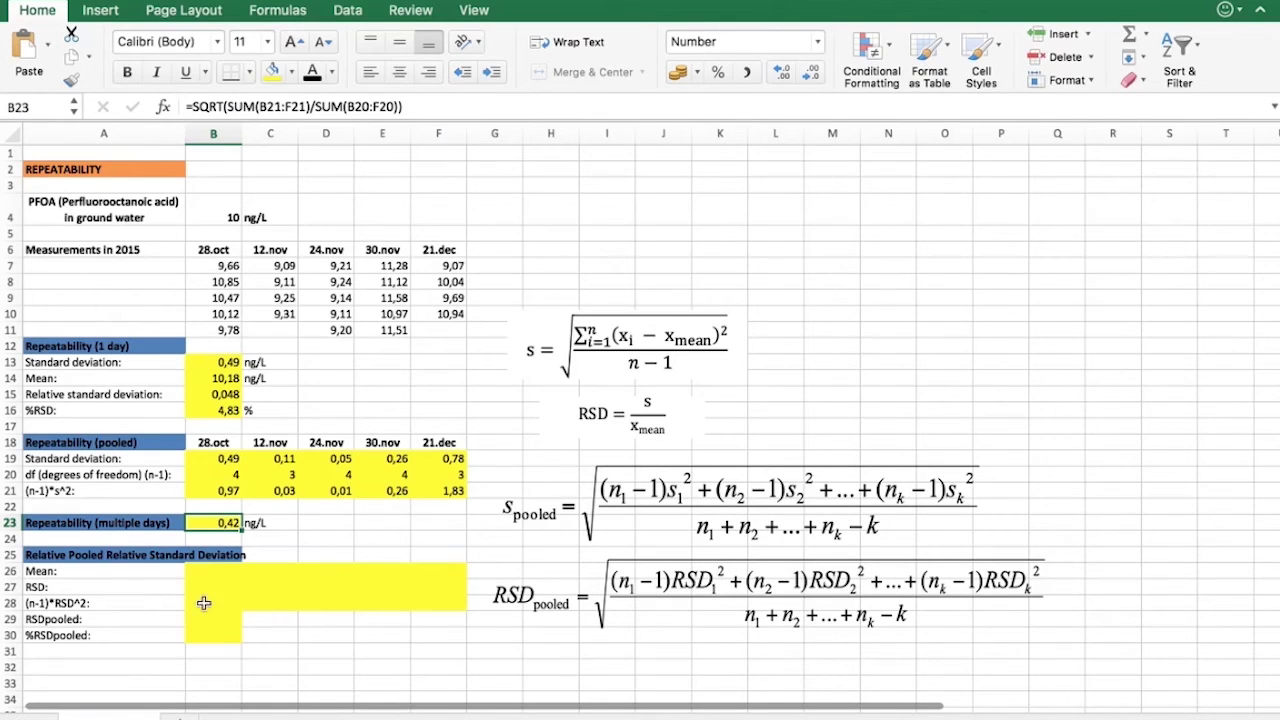
Calculate the 28.oct mean in B26 of the relative pooled standard deviation section with the AVERAGE function
{"action": "left_click", "coordinate": [207, 572]}
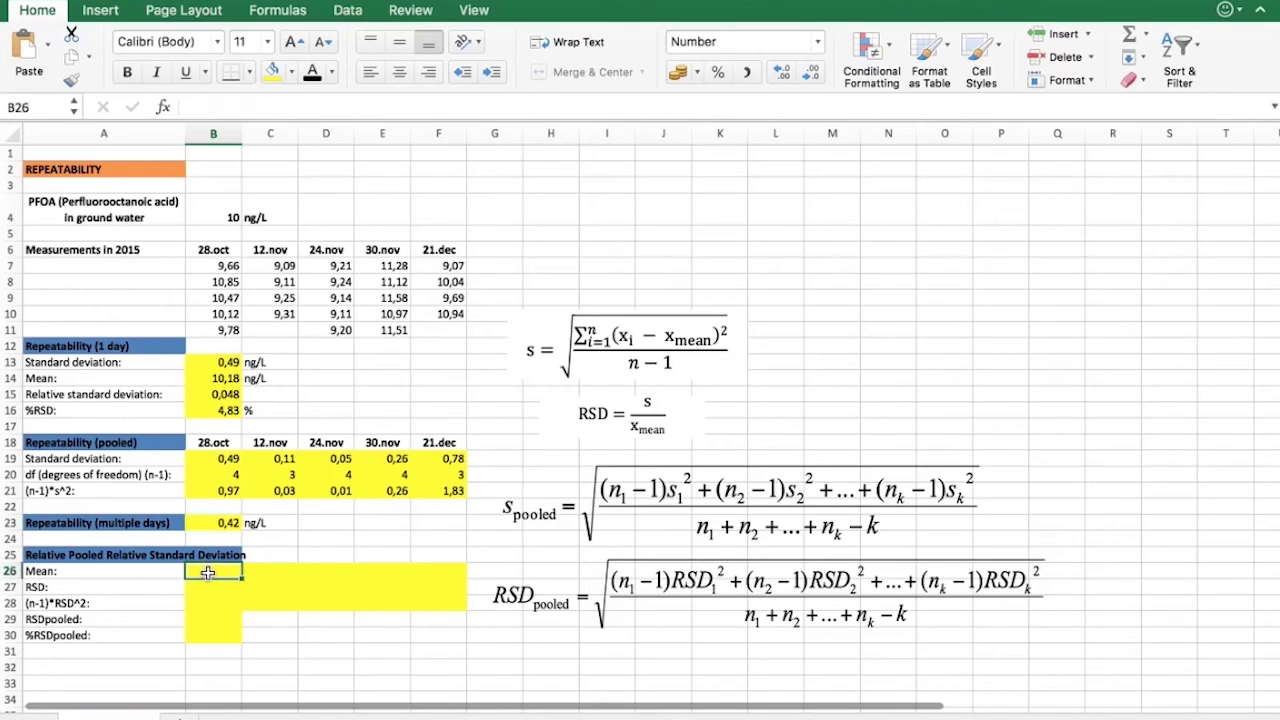
{"action": "type", "text": "="}
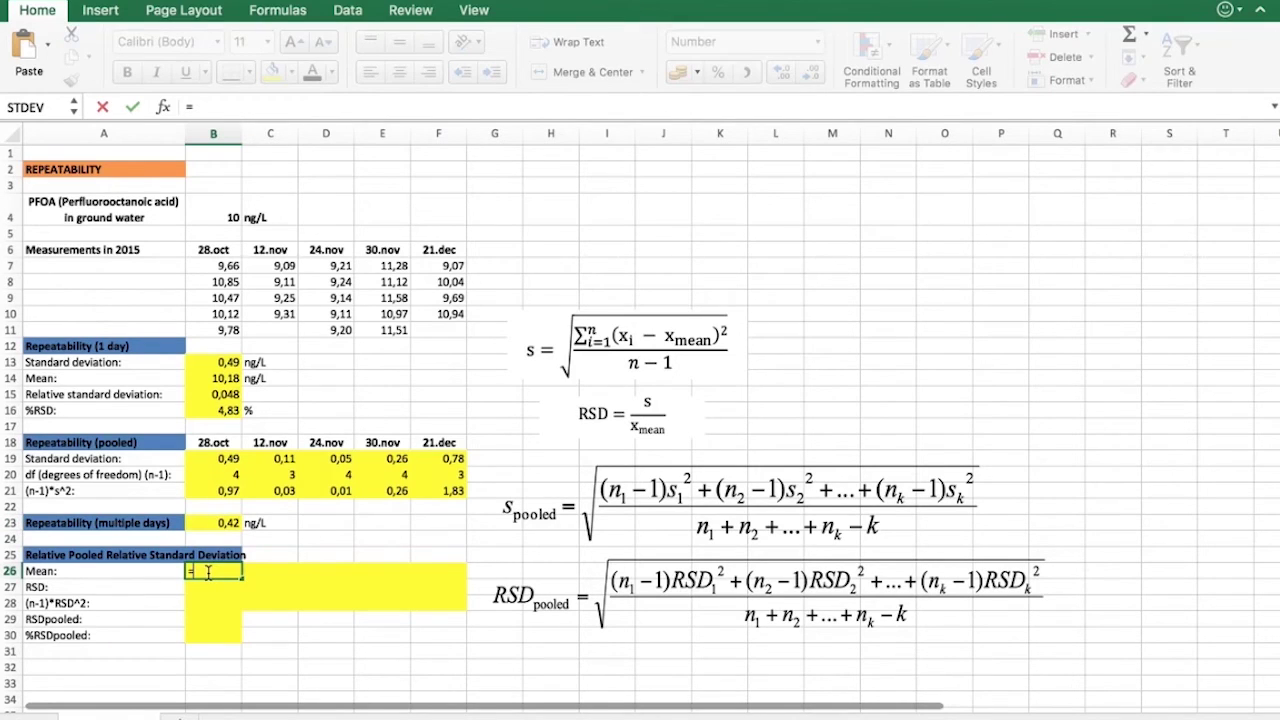
{"action": "type", "text": "av"}
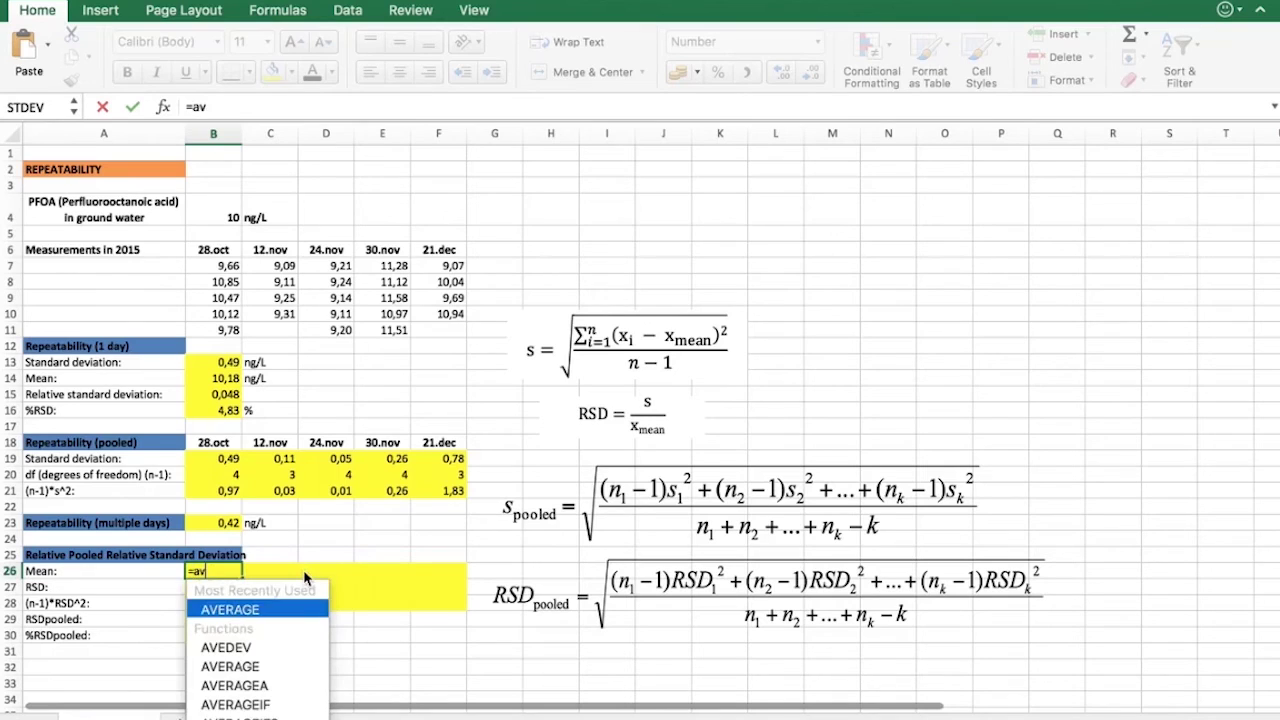
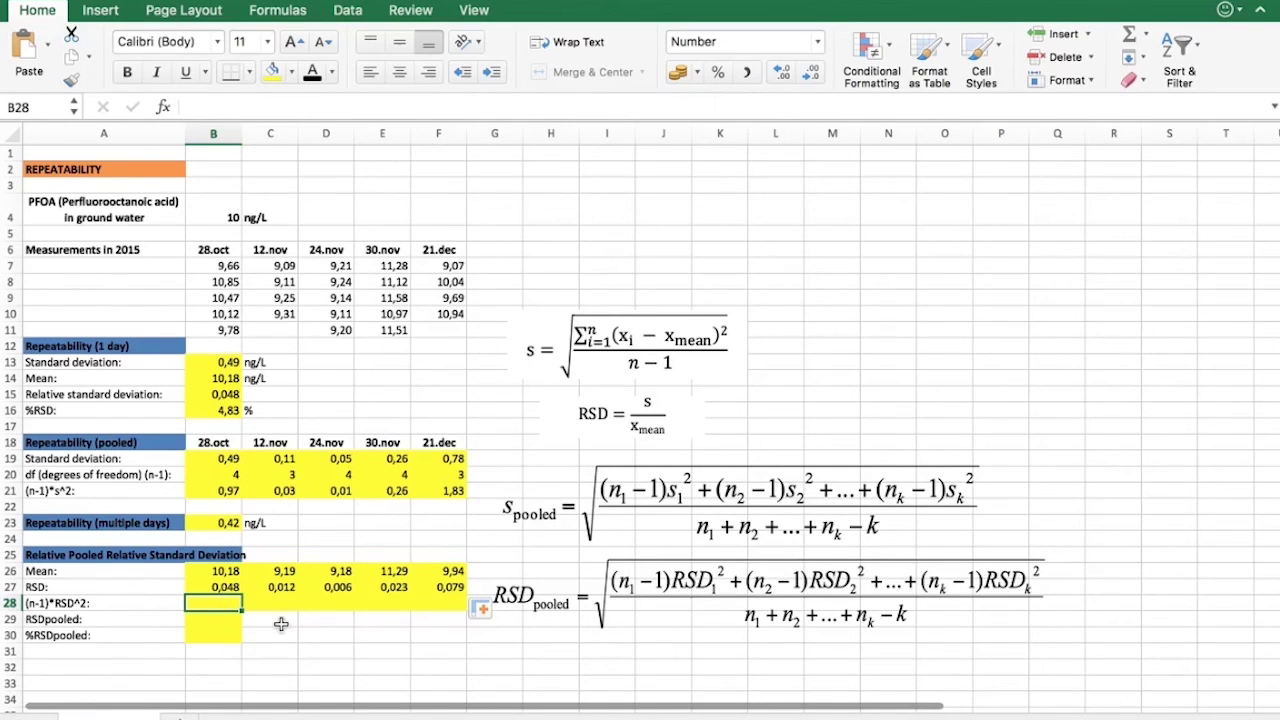
Calculate (n-1)*RSD^2 in B28 with the formula =B20*B27*B27 and copy it across to F28
{"action": "type", "text": "="}
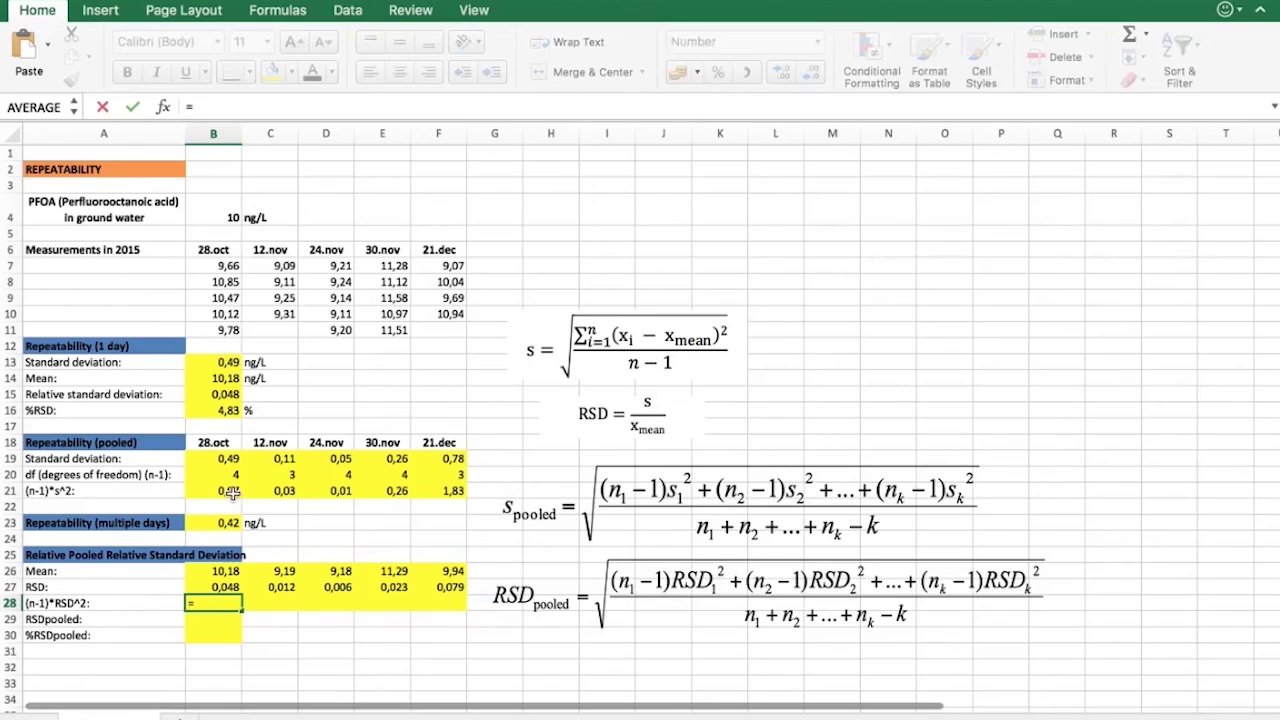
{"action": "left_click", "coordinate": [228, 475]}
{"action": "type", "text": "*"}
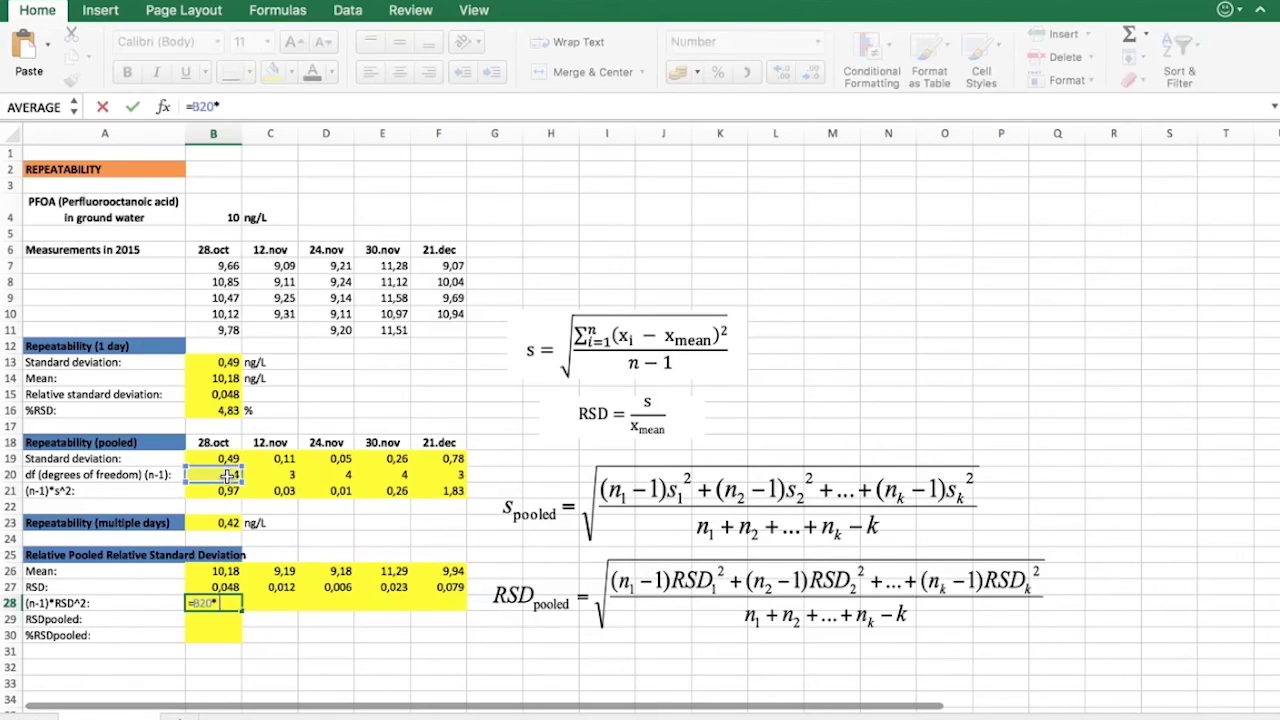
{"action": "left_click", "coordinate": [228, 587]}
{"action": "type", "text": "*"}
{"action": "left_click", "coordinate": [228, 587]}
{"action": "key", "text": "Return"}
{"action": "key", "text": "Up"}
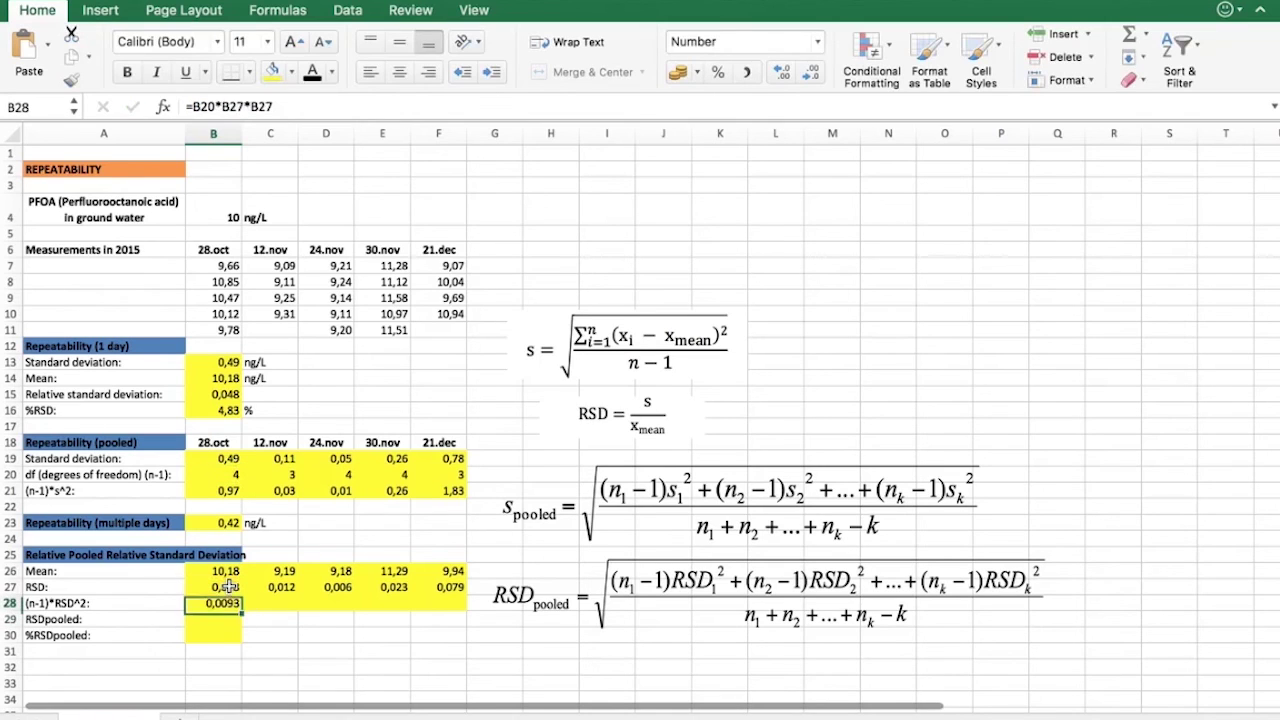
{"action": "left_click_drag", "start_coordinate": [241, 611], "coordinate": [440, 603]}
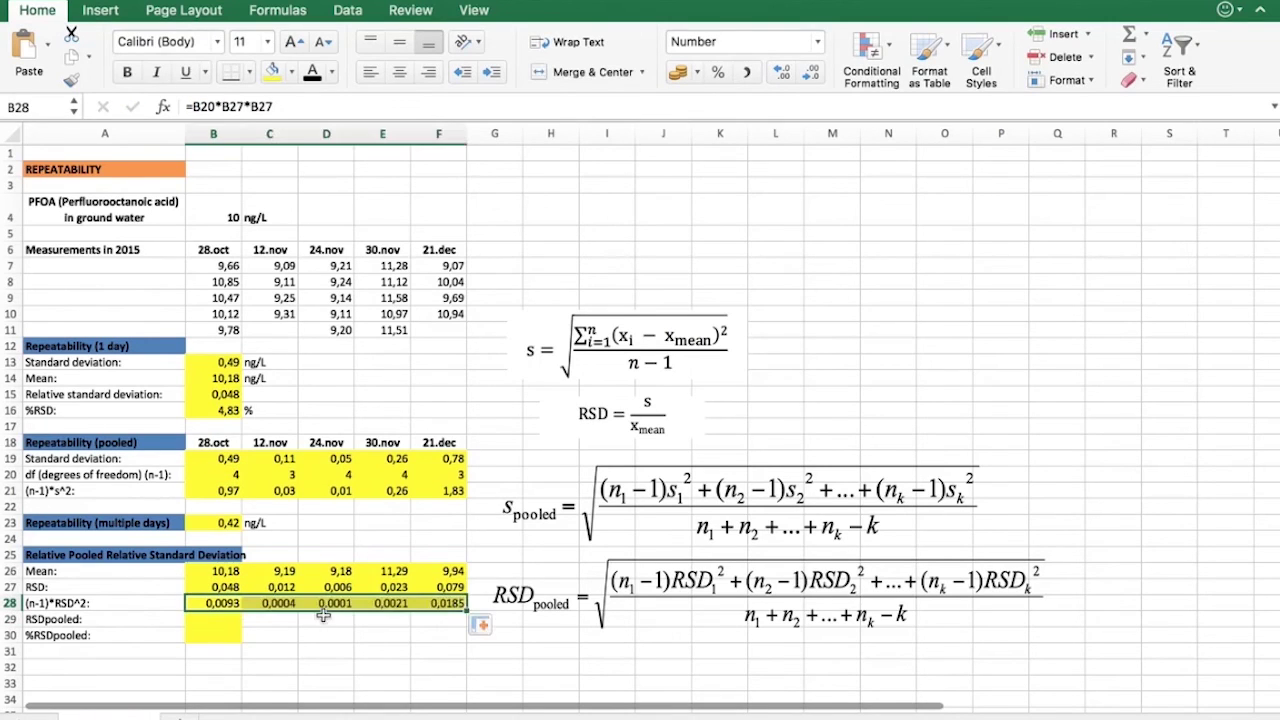
Calculate RSDpooled in B29 with the formula =SQRT(SUM(B28:F28)/SUM(B20:F20))
{"action": "left_click", "coordinate": [215, 621]}
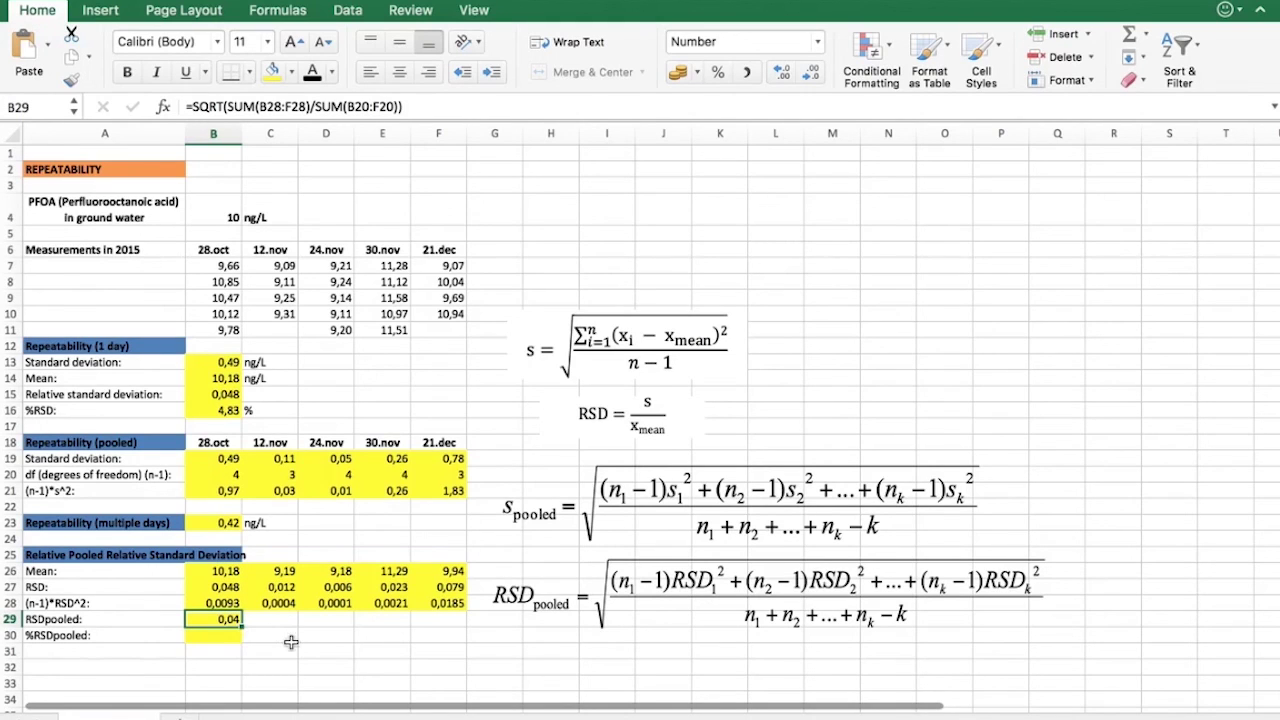
Calculate %RSDpooled in B30 with the formula =B29 and show the percentage with one decimal place
{"action": "key", "text": "Down"}
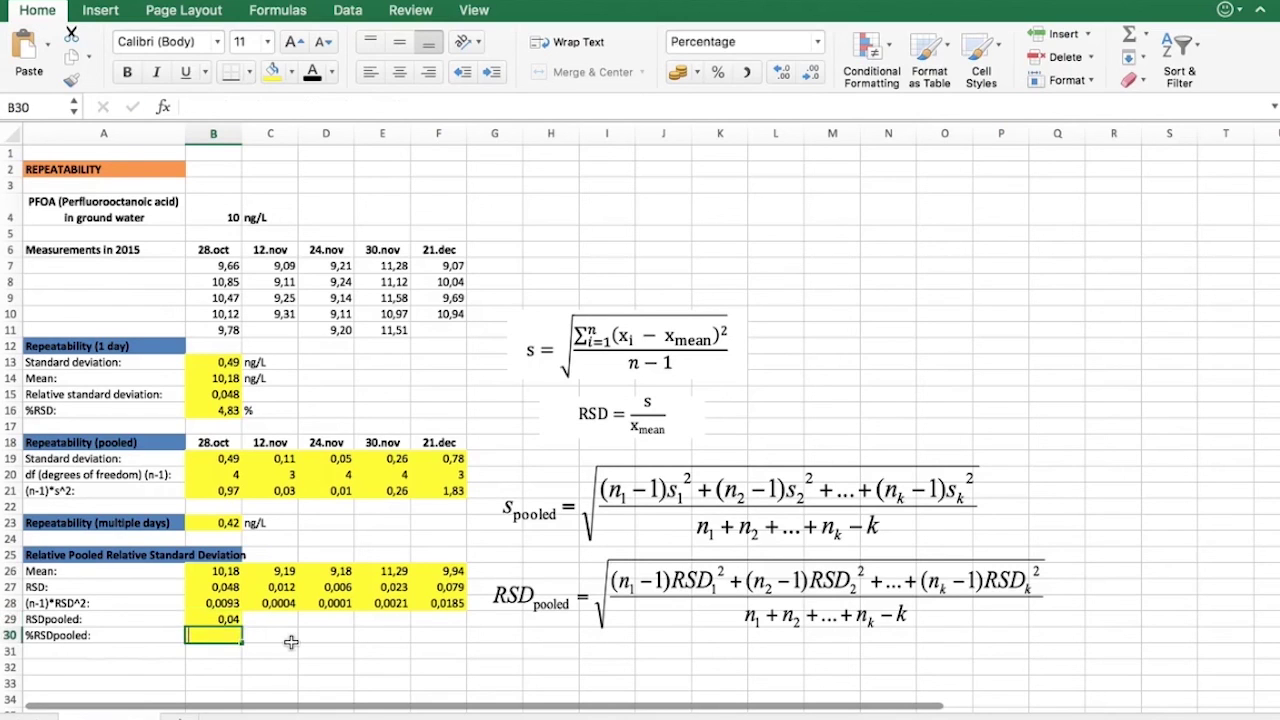
{"action": "type", "text": "="}
{"action": "left_click", "coordinate": [219, 621]}
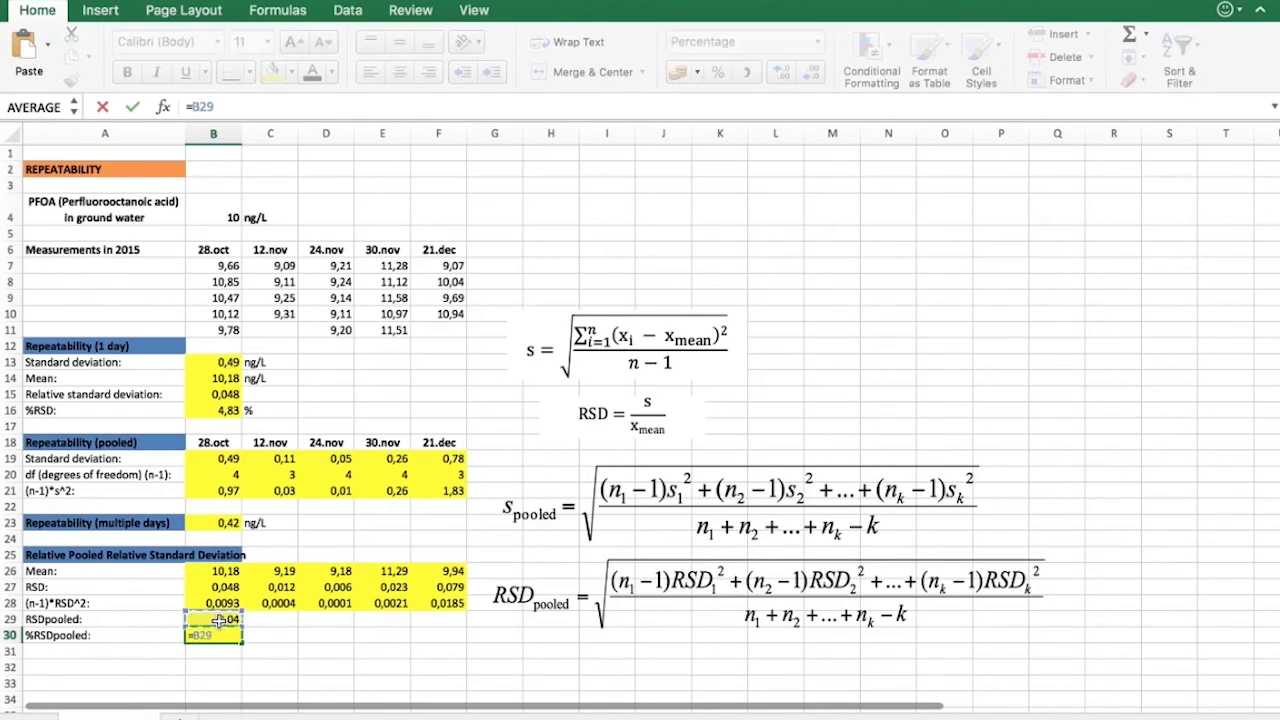
{"action": "key", "text": "Return"}
{"action": "key", "text": "Up"}
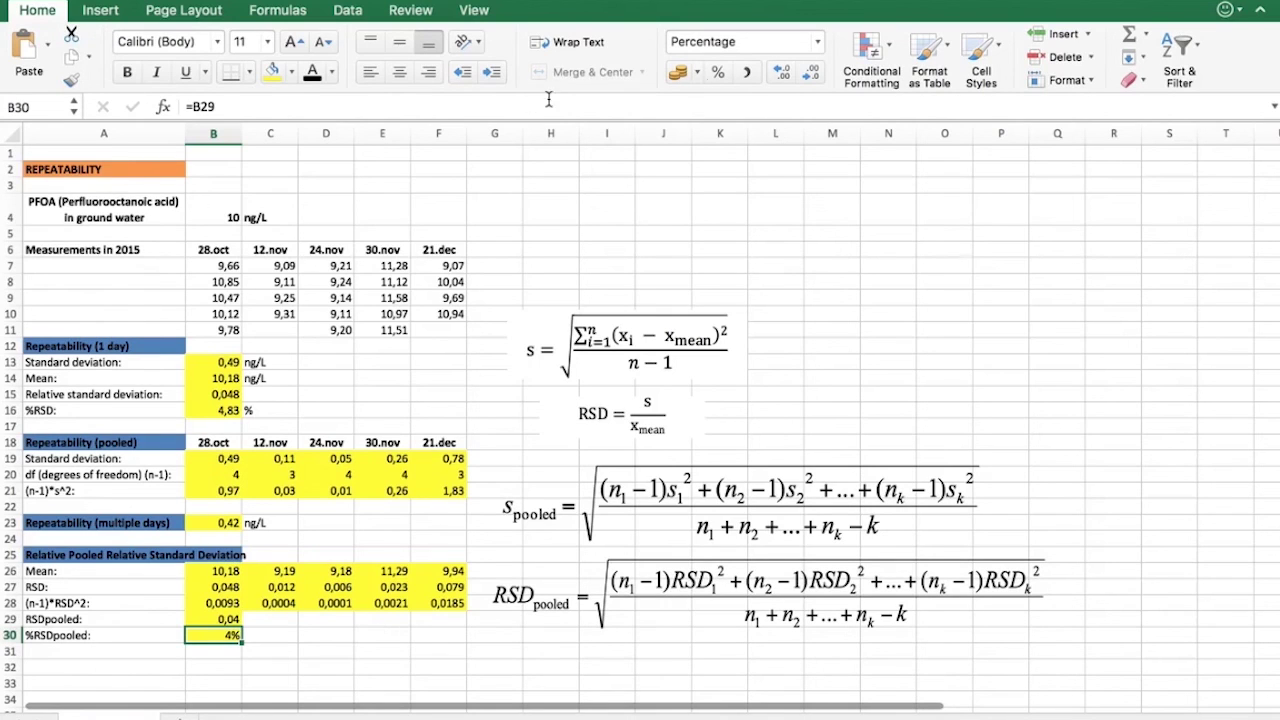
{"action": "left_click", "coordinate": [788, 79]}
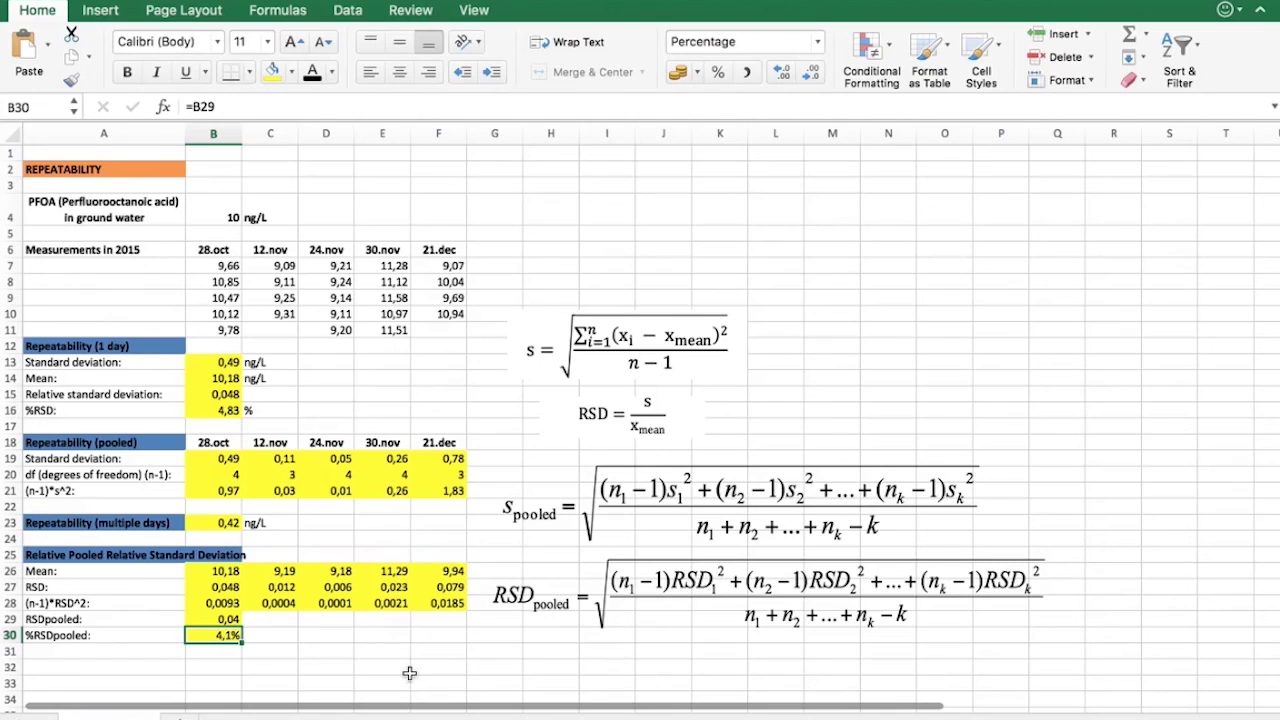